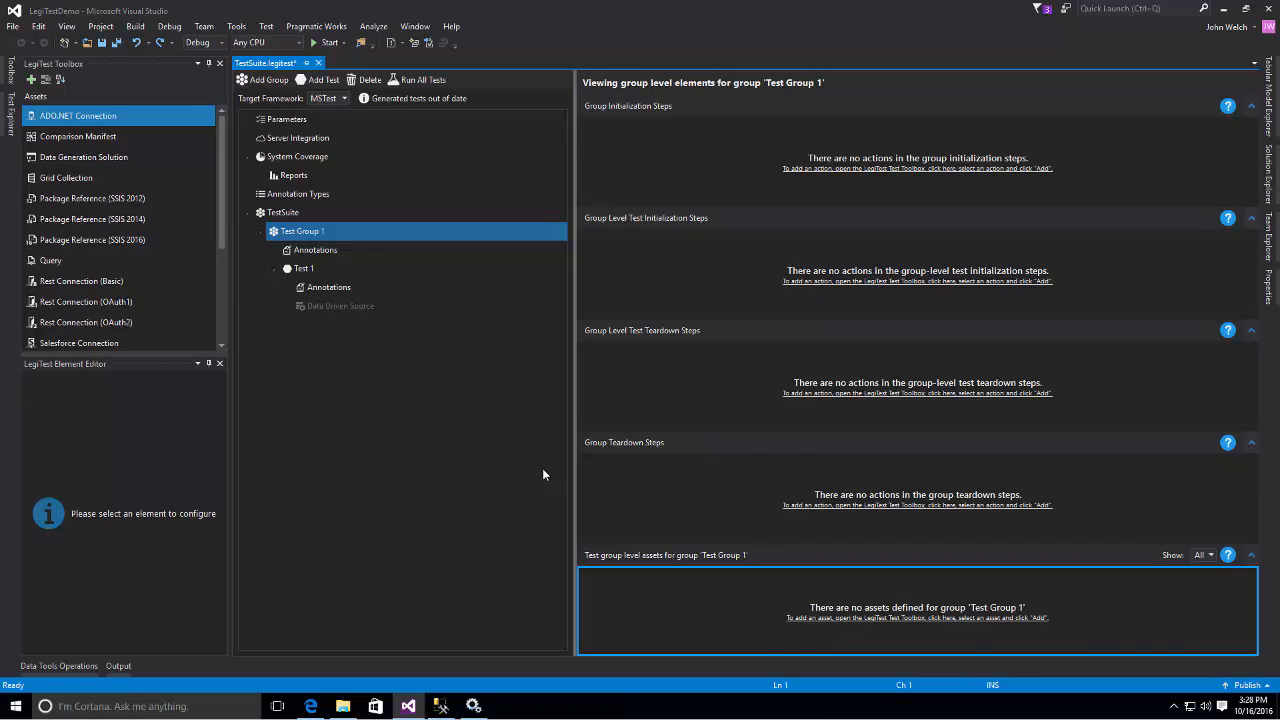
# - Add a Data Management: Interactive Comparison test to Test Group 1 and maximize its setup window
pyautogui.rightClick(307, 238)
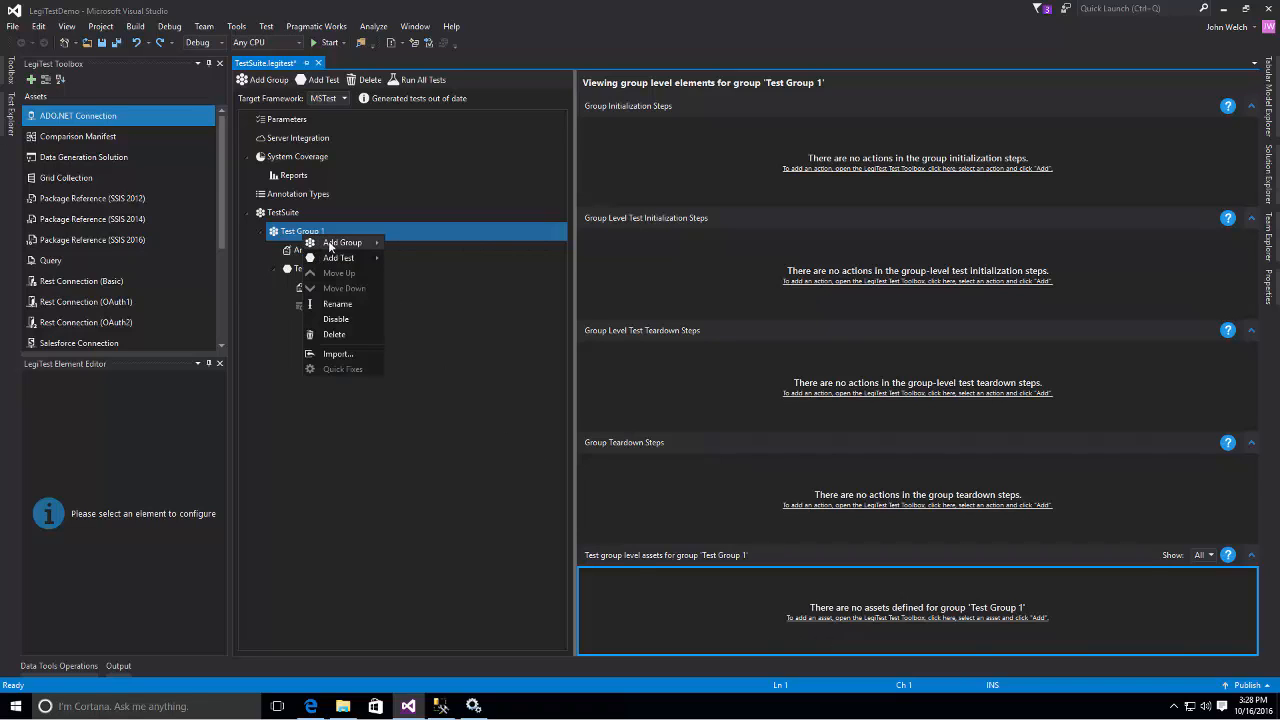
pyautogui.moveTo(340, 259)
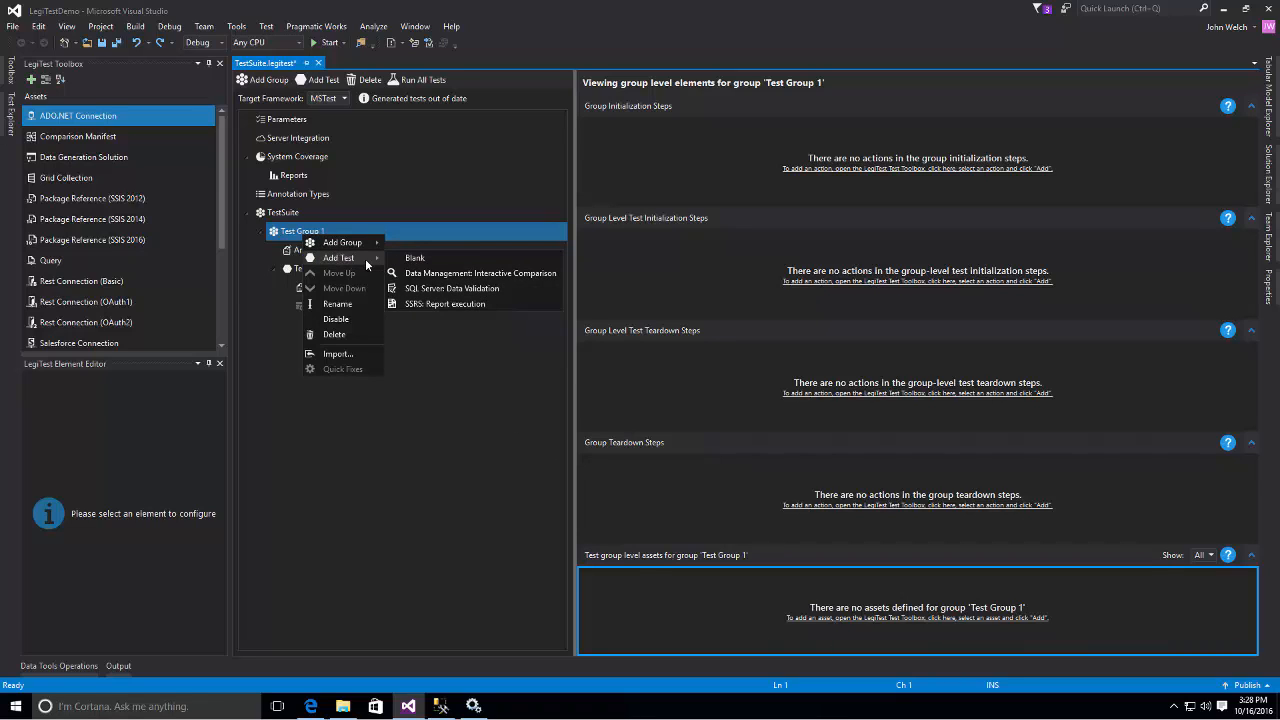
pyautogui.click(451, 273)
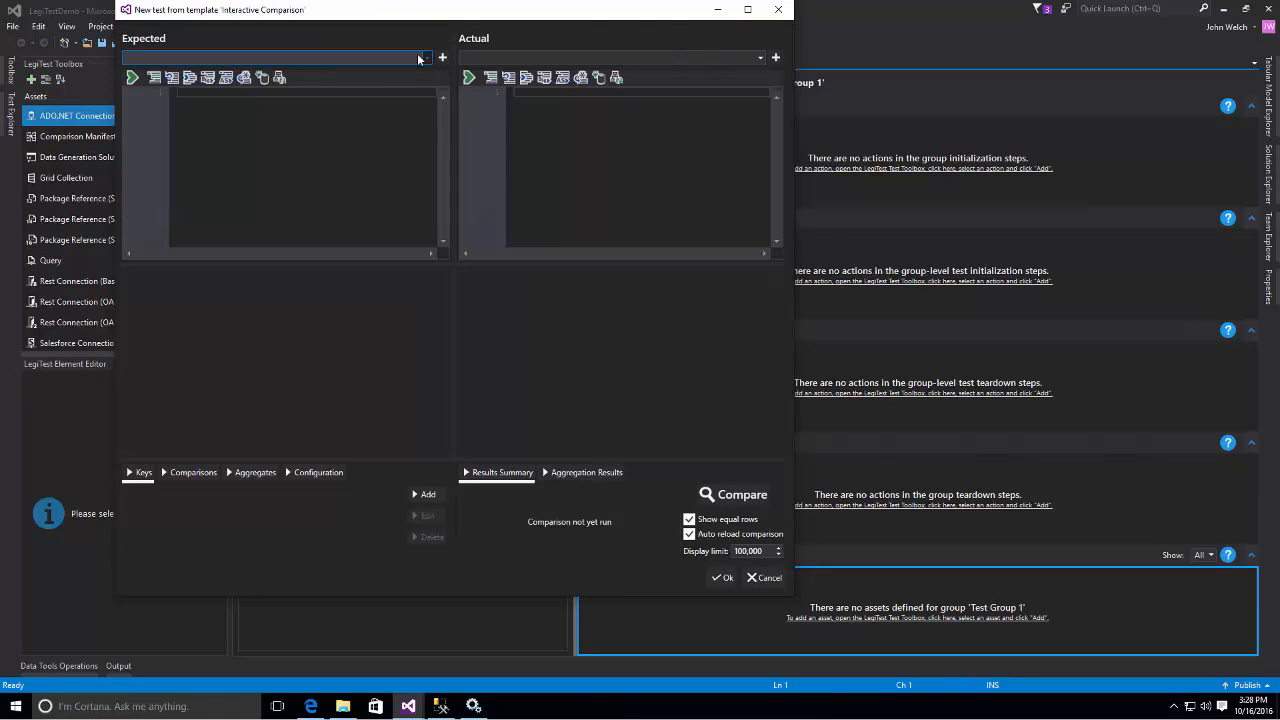
pyautogui.click(747, 10)
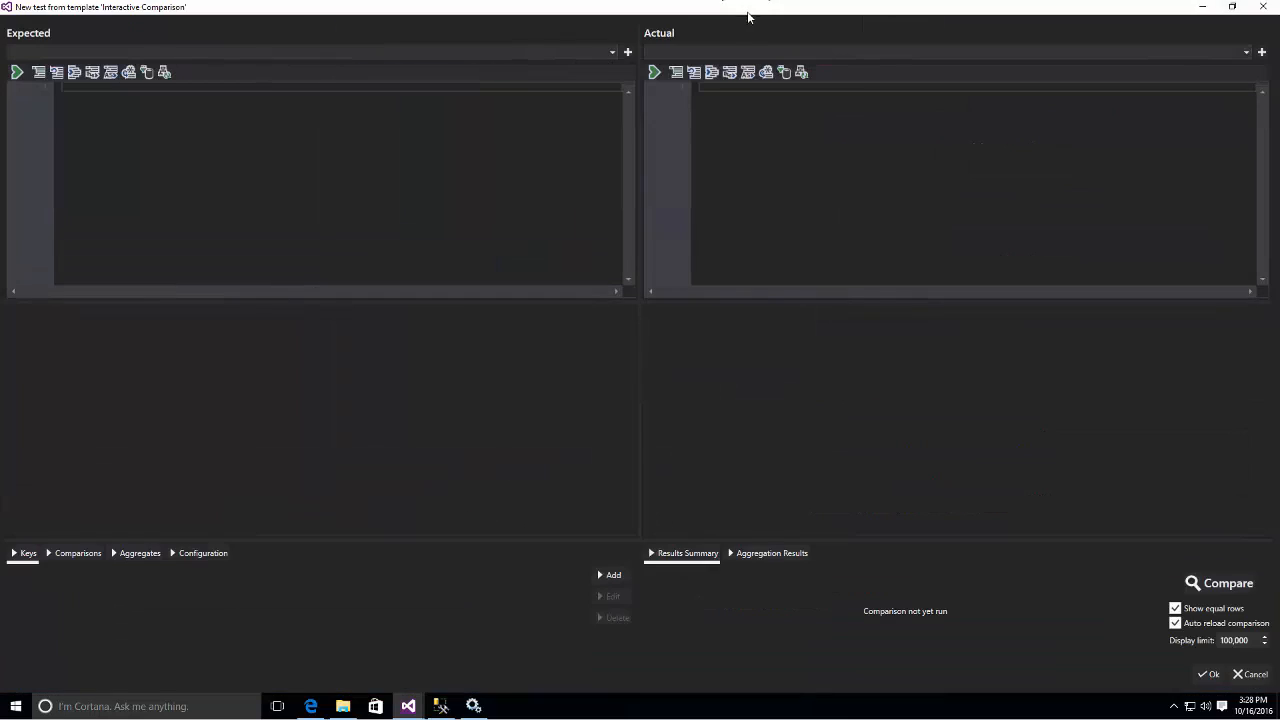
# - Set the Expected source to HigherEd Connection and start a SELECT query on the [dbo].[Student] table
pyautogui.click(613, 53)
pyautogui.click(530, 70)
pyautogui.write('SELECT')
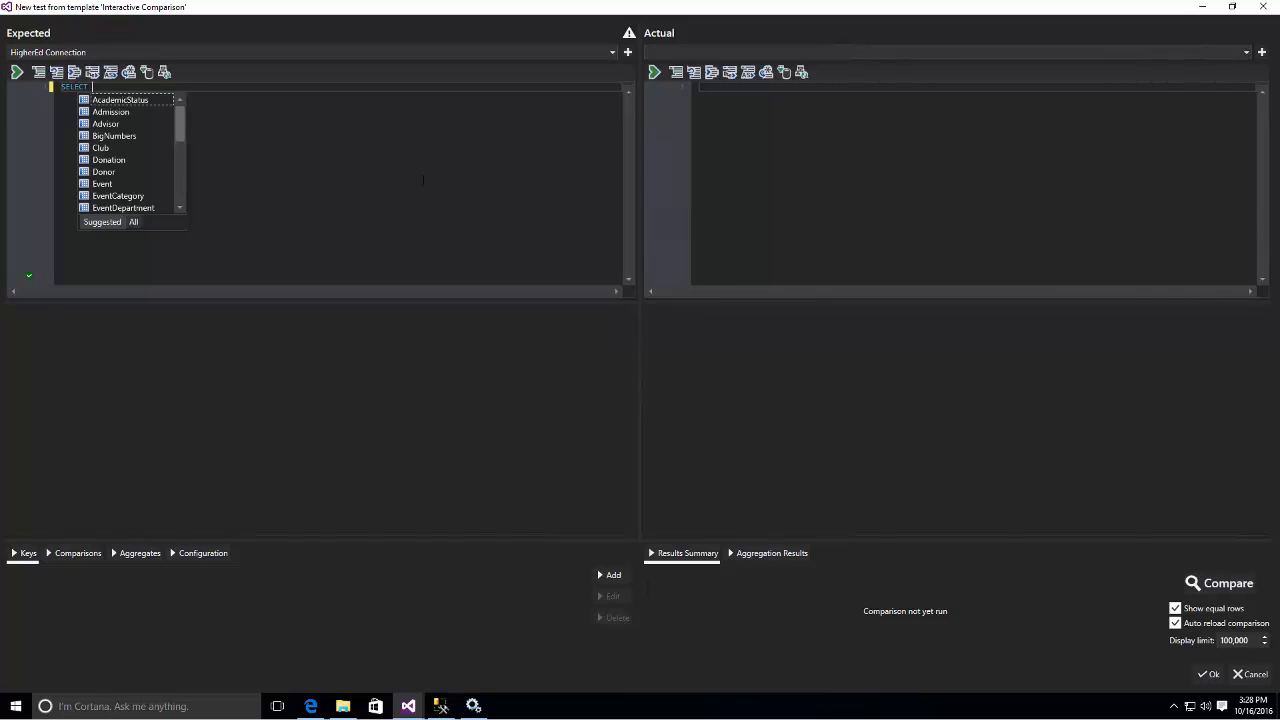
pyautogui.press('Down')
pyautogui.press('Down')
pyautogui.press('Down')
pyautogui.press('Down')
pyautogui.press('Down')
pyautogui.press('Down')
pyautogui.press('Down')
pyautogui.press('Down')
pyautogui.press('Down')
pyautogui.press('Down')
pyautogui.press('Down')
pyautogui.press('Down')
pyautogui.press('Down')
pyautogui.press('Down')
pyautogui.press('Down')
pyautogui.press('Down')
pyautogui.press('Down')
pyautogui.press('Down')
pyautogui.press('Down')
pyautogui.press('Down')
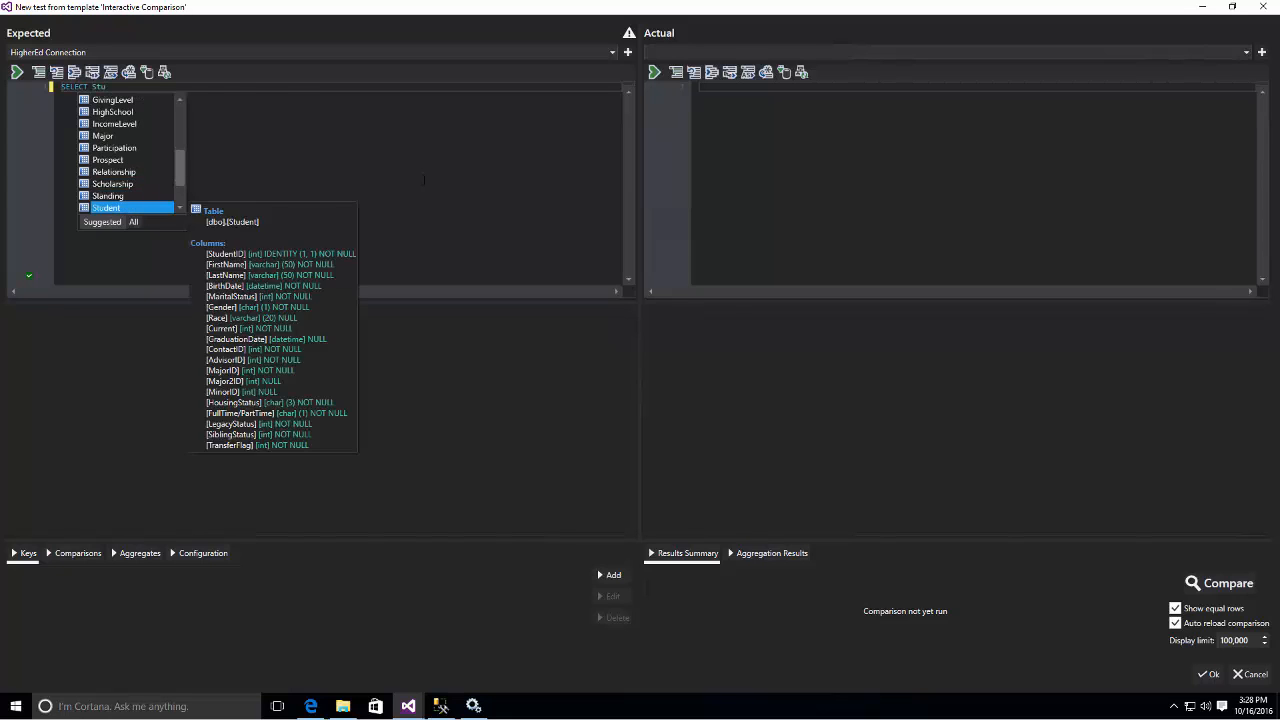
pyautogui.press('Tab')
# - Add the StudentID and FirstName columns to the Expected query's SELECT list
pyautogui.write('.')
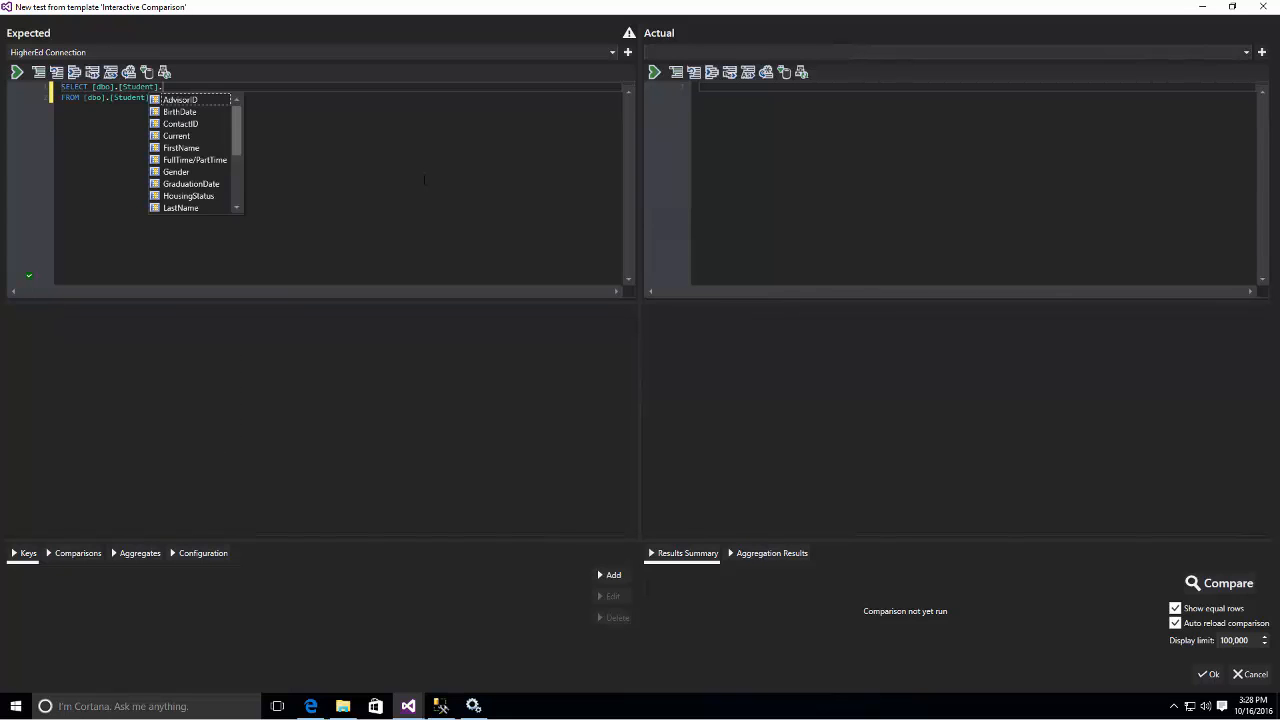
pyautogui.press('Down')
pyautogui.press('Down')
pyautogui.press('Down')
pyautogui.press('Down')
pyautogui.press('Down')
pyautogui.press('Down')
pyautogui.press('Down')
pyautogui.press('Down')
pyautogui.press('Down')
pyautogui.press('Down')
pyautogui.press('Tab')
pyautogui.write(',')
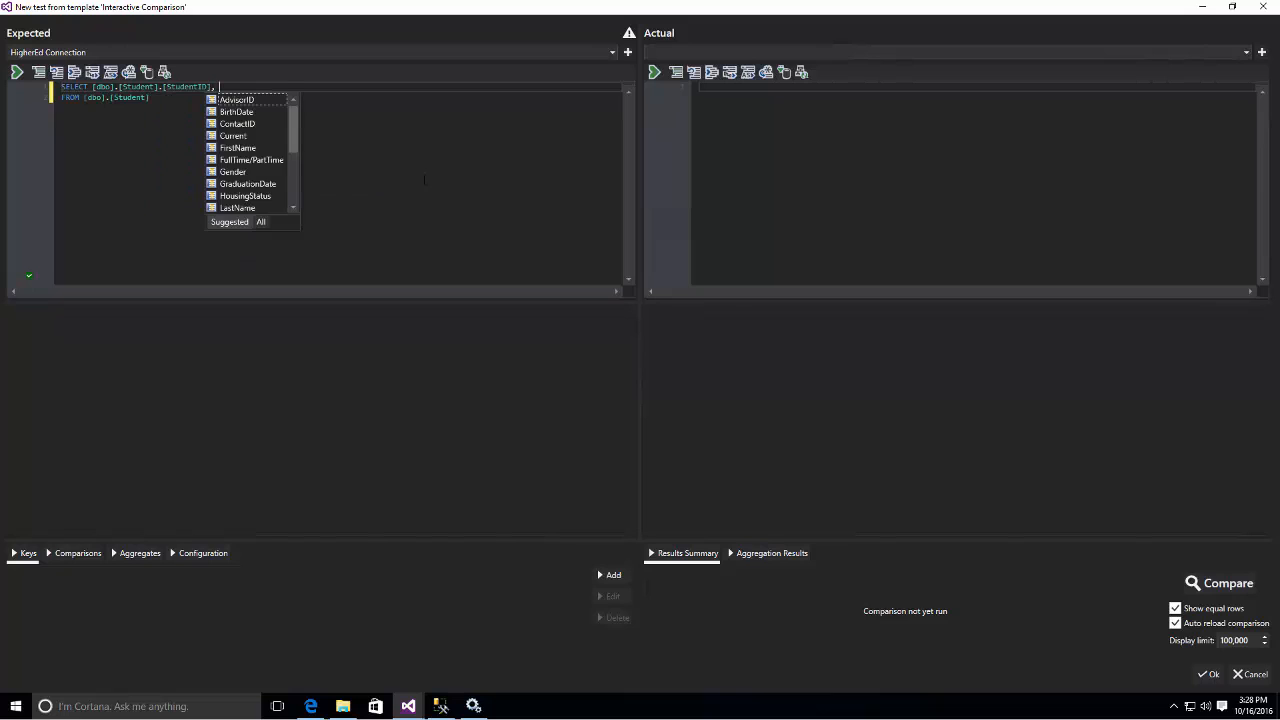
pyautogui.press('Down')
pyautogui.press('Down')
pyautogui.press('Down')
pyautogui.press('Down')
pyautogui.press('Tab')
pyautogui.write(',')
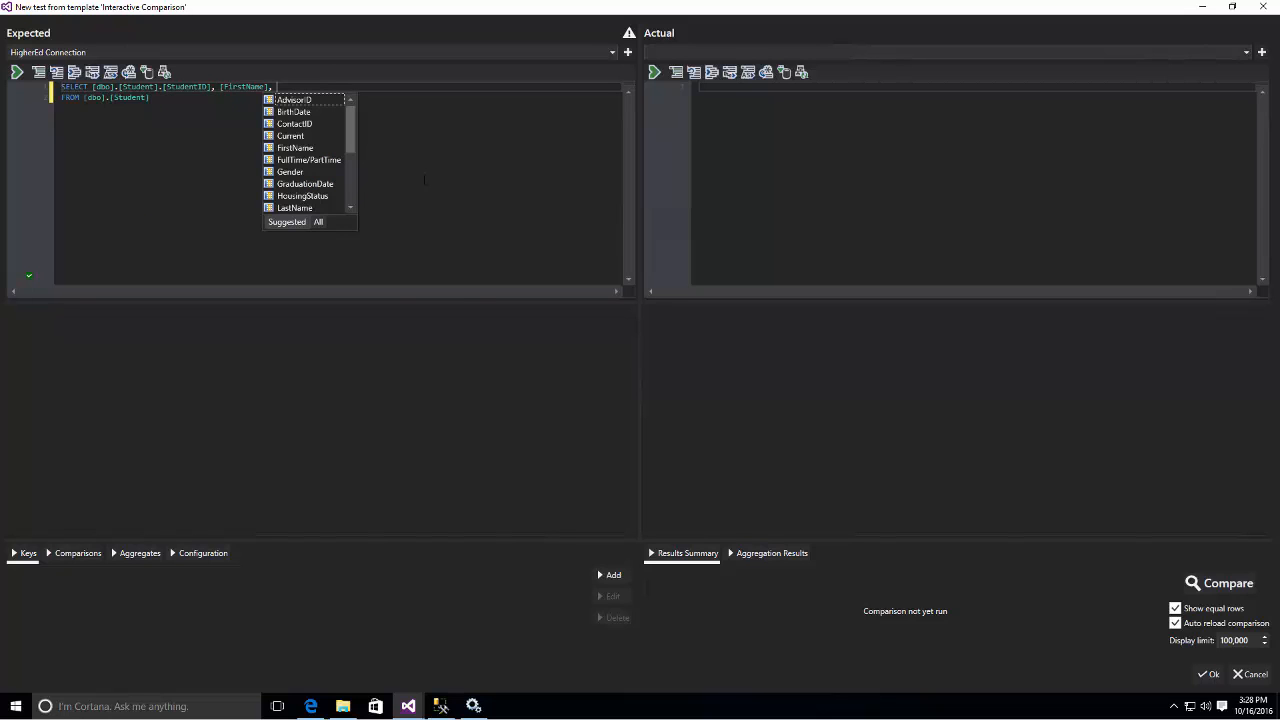
# - Complete the Expected query's SELECT list with the LastName and BirthDate columns
pyautogui.press('Down')
pyautogui.press('Down')
pyautogui.press('Down')
pyautogui.press('Down')
pyautogui.press('Down')
pyautogui.press('Down')
pyautogui.press('Down')
pyautogui.press('Down')
pyautogui.press('Down')
pyautogui.press('Tab')
pyautogui.write(',')
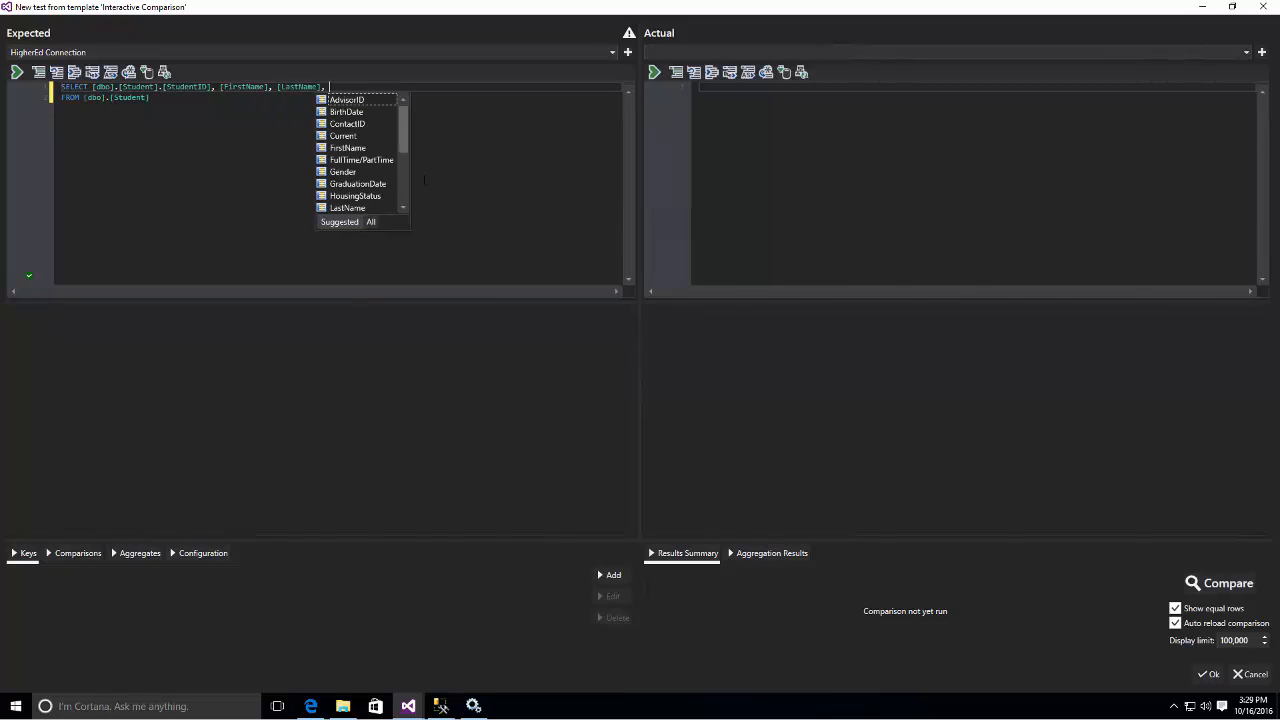
pyautogui.press('Down')
pyautogui.press('Tab')
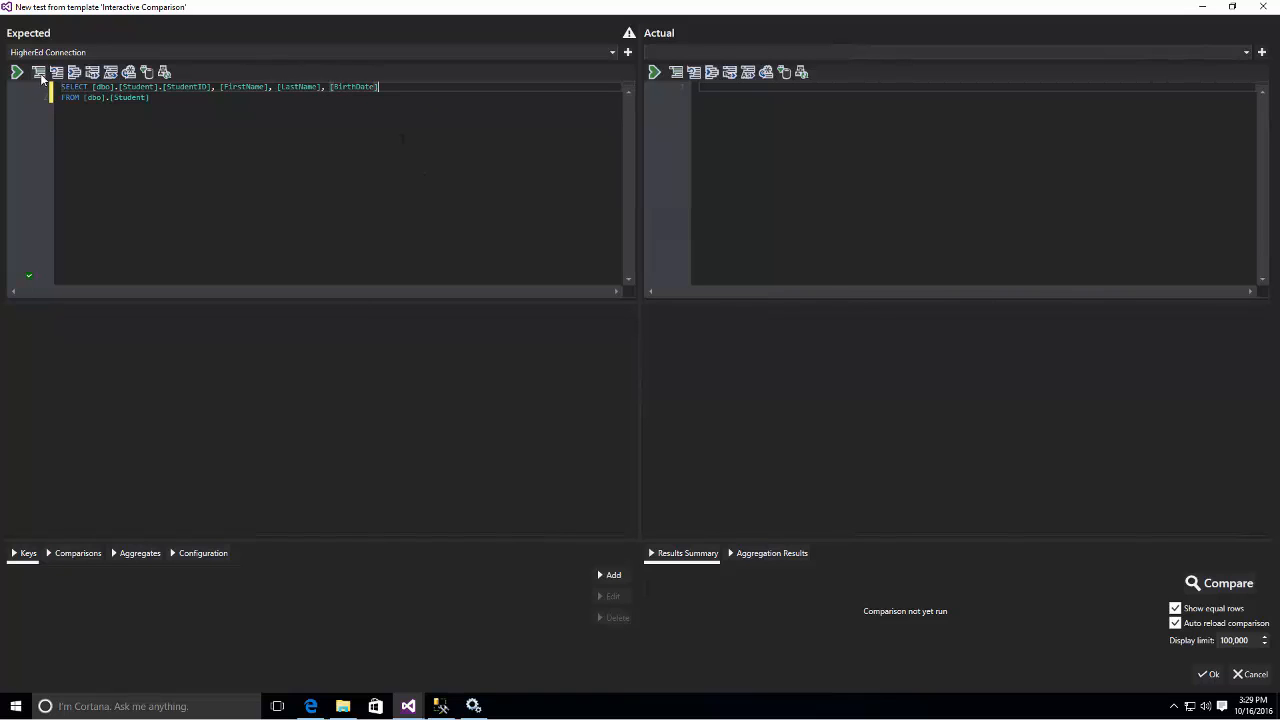
# - Format the SQL of the Expected query and run it
pyautogui.click(74, 74)
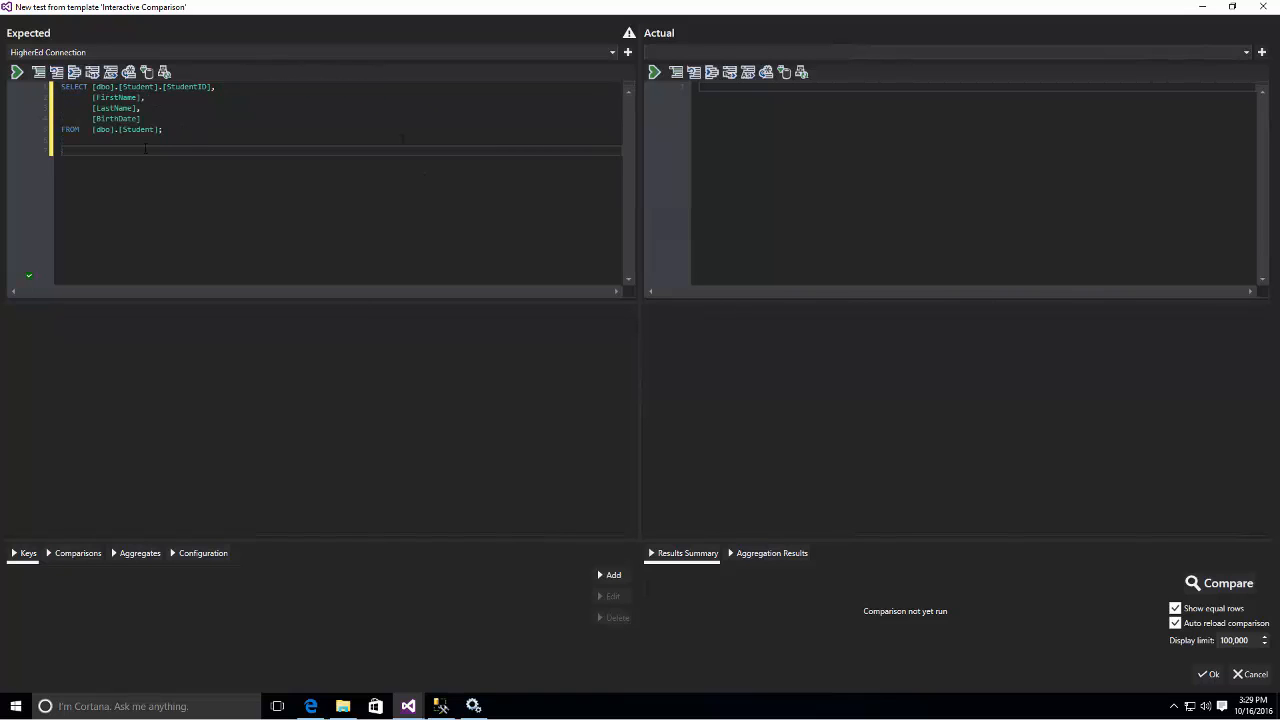
pyautogui.click(17, 72)
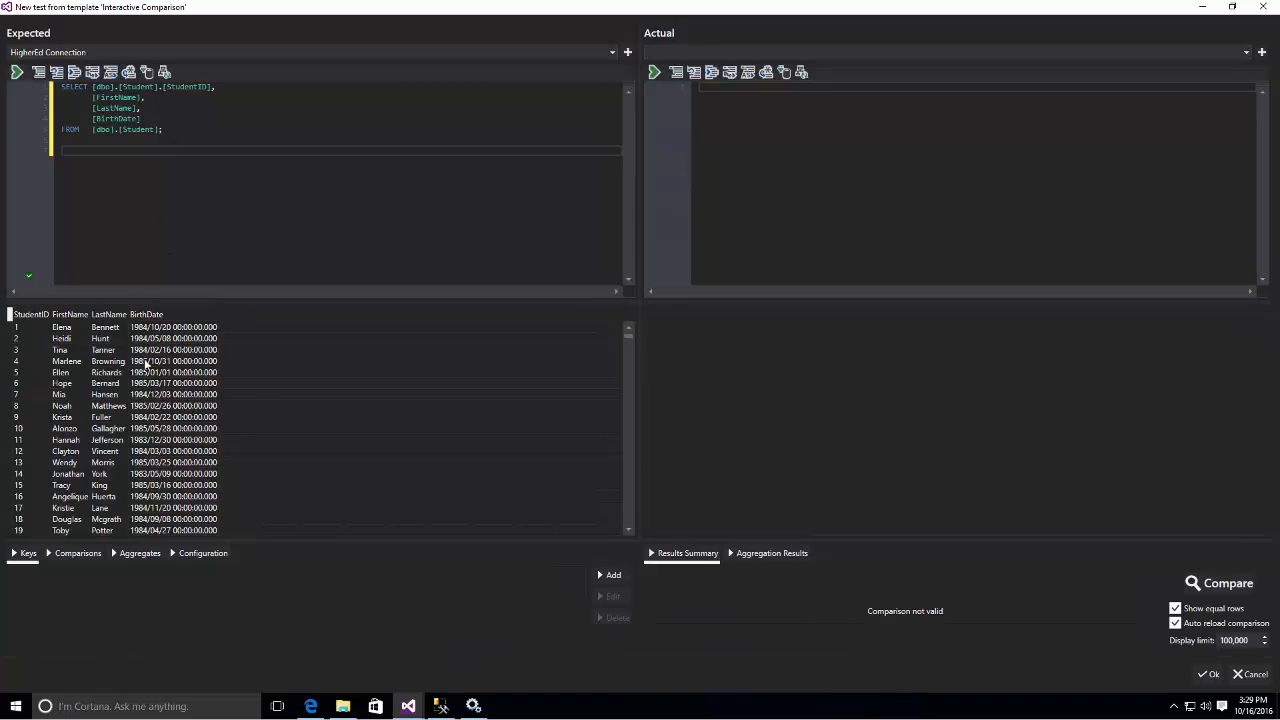
# - Set the Actual source to HigherEd DW Connection and start a SELECT query on the [dbo].[Dim_Student] table
pyautogui.click(761, 52)
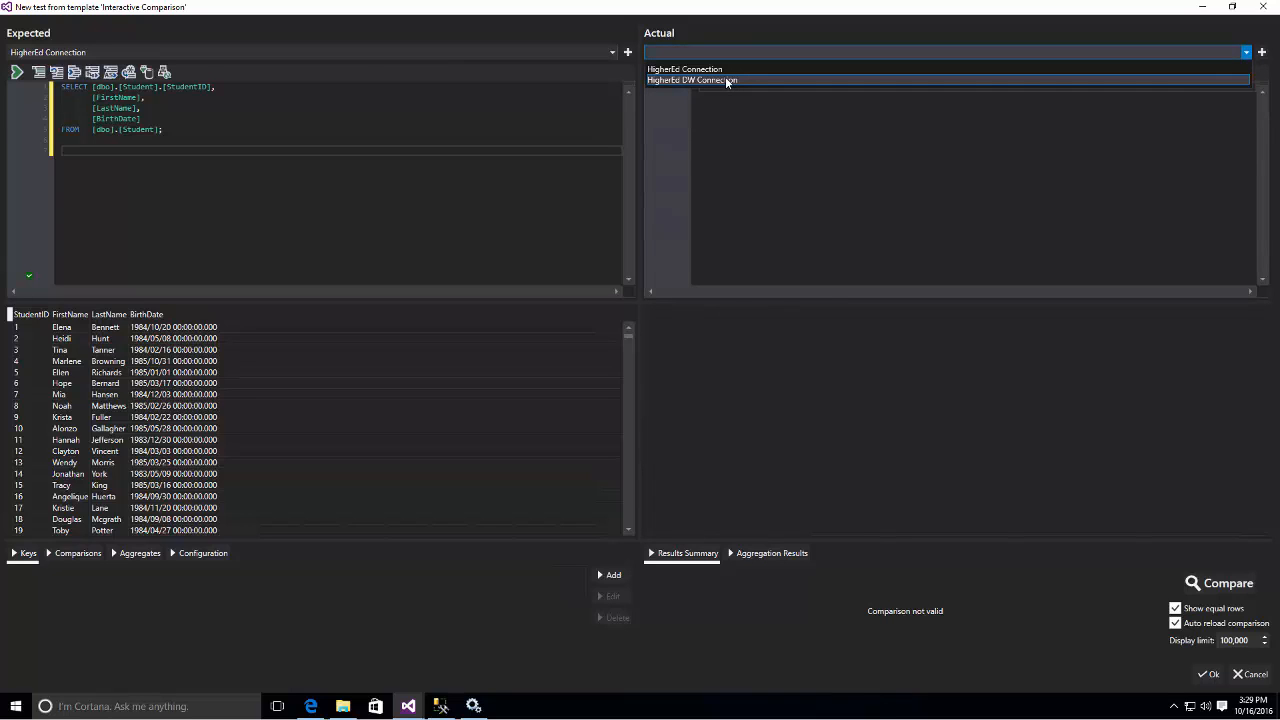
pyautogui.click(725, 80)
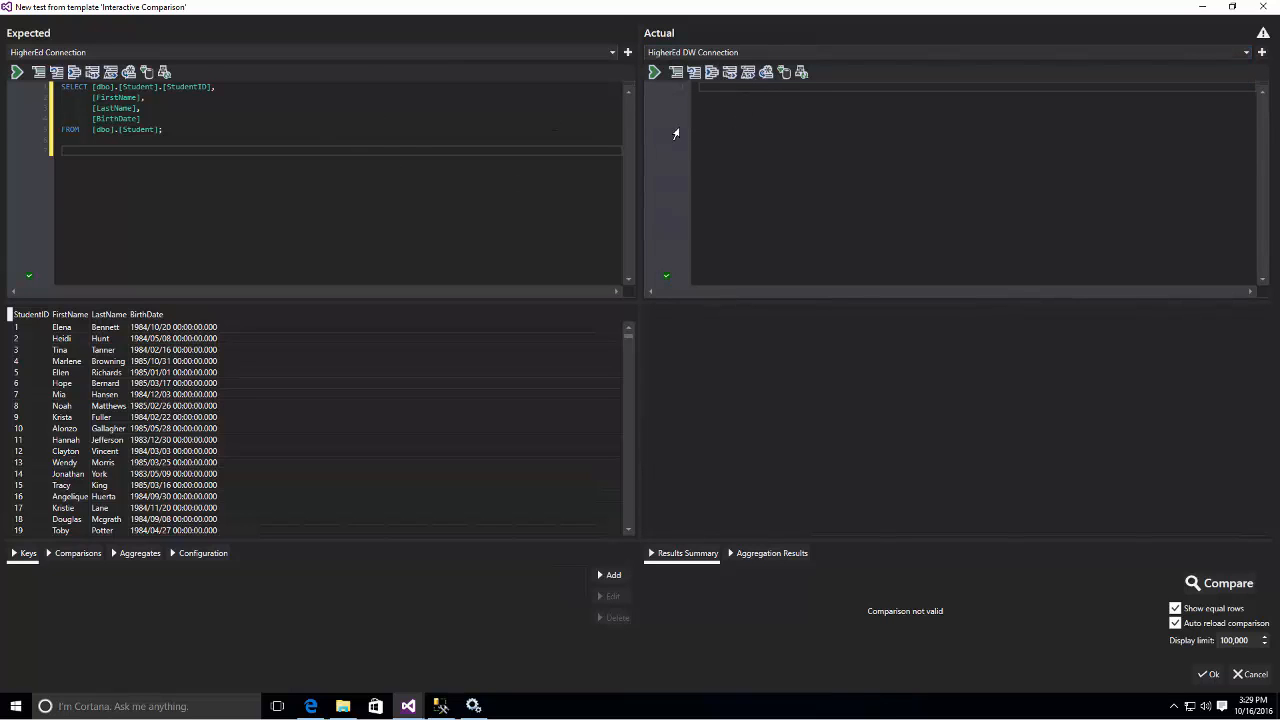
pyautogui.click(730, 107)
pyautogui.write('SELECT')
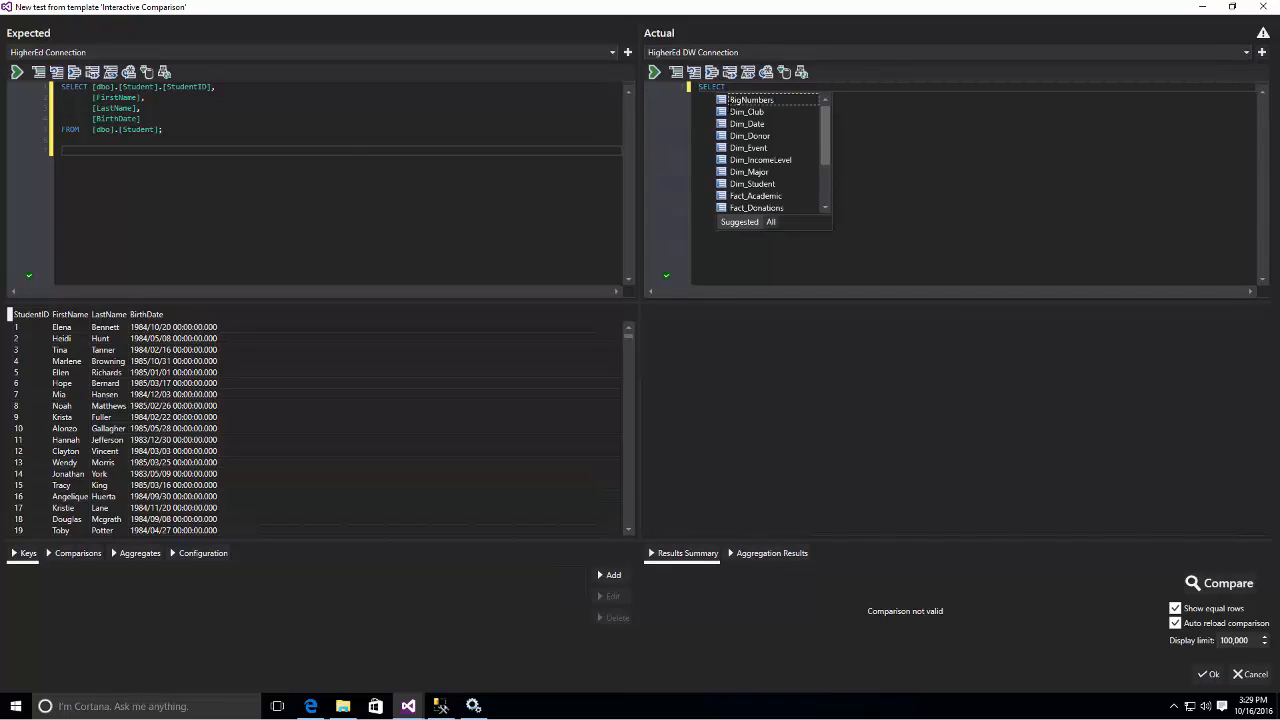
pyautogui.write(' [dbo].[Dim_S')
pyautogui.press('Tab')
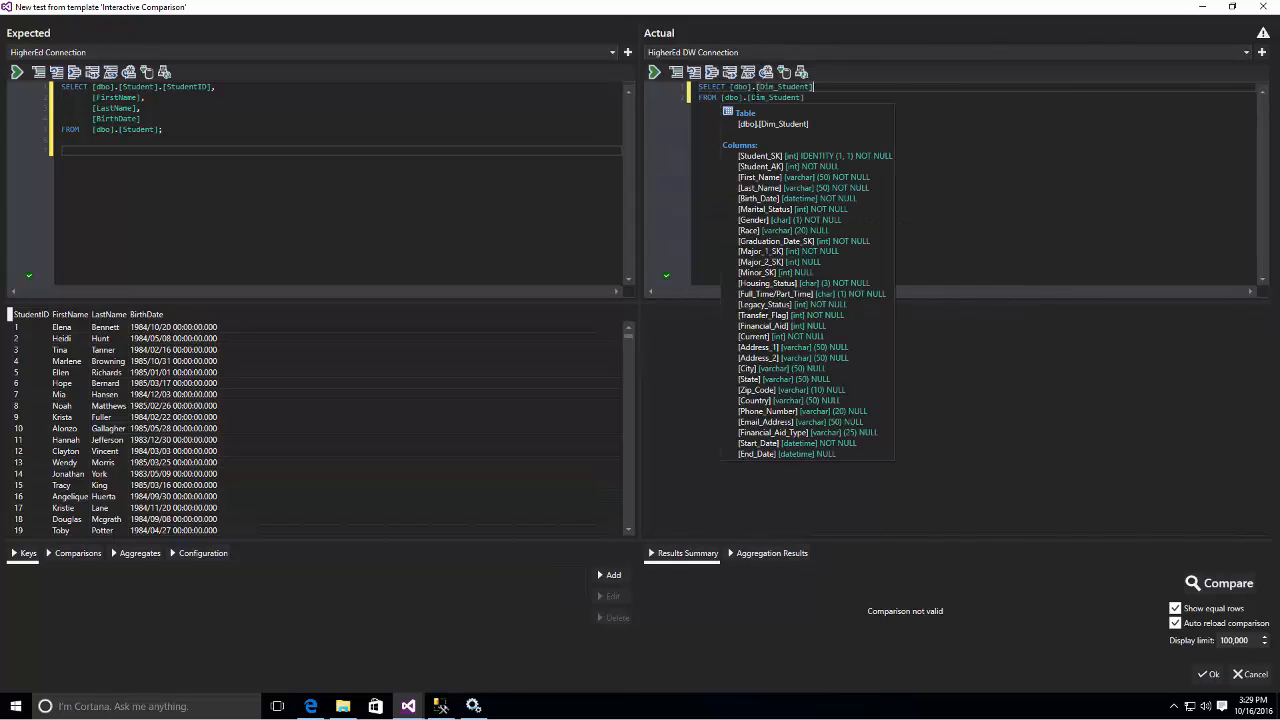
# - Add Student_AK as the first column of the Actual query's SELECT list
pyautogui.write('.')
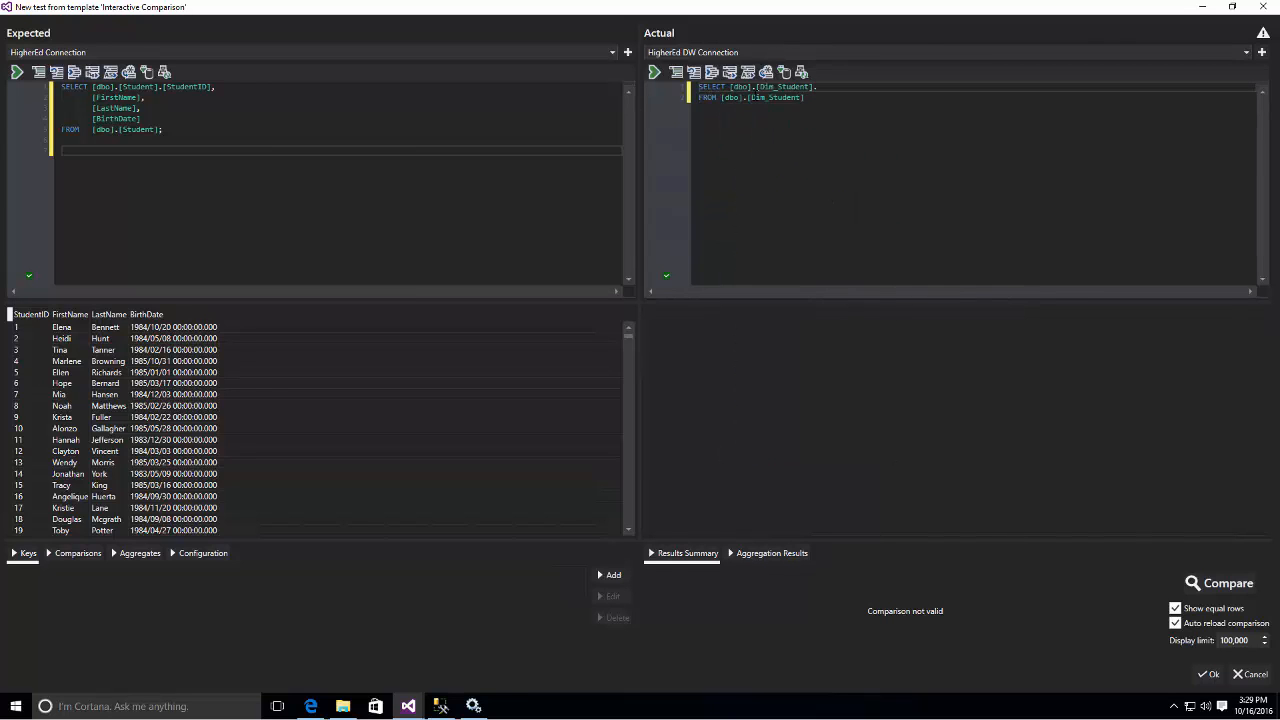
pyautogui.press('BackSpace')
pyautogui.press('BackSpace')
pyautogui.write('.')
pyautogui.write('[Student_AK]')
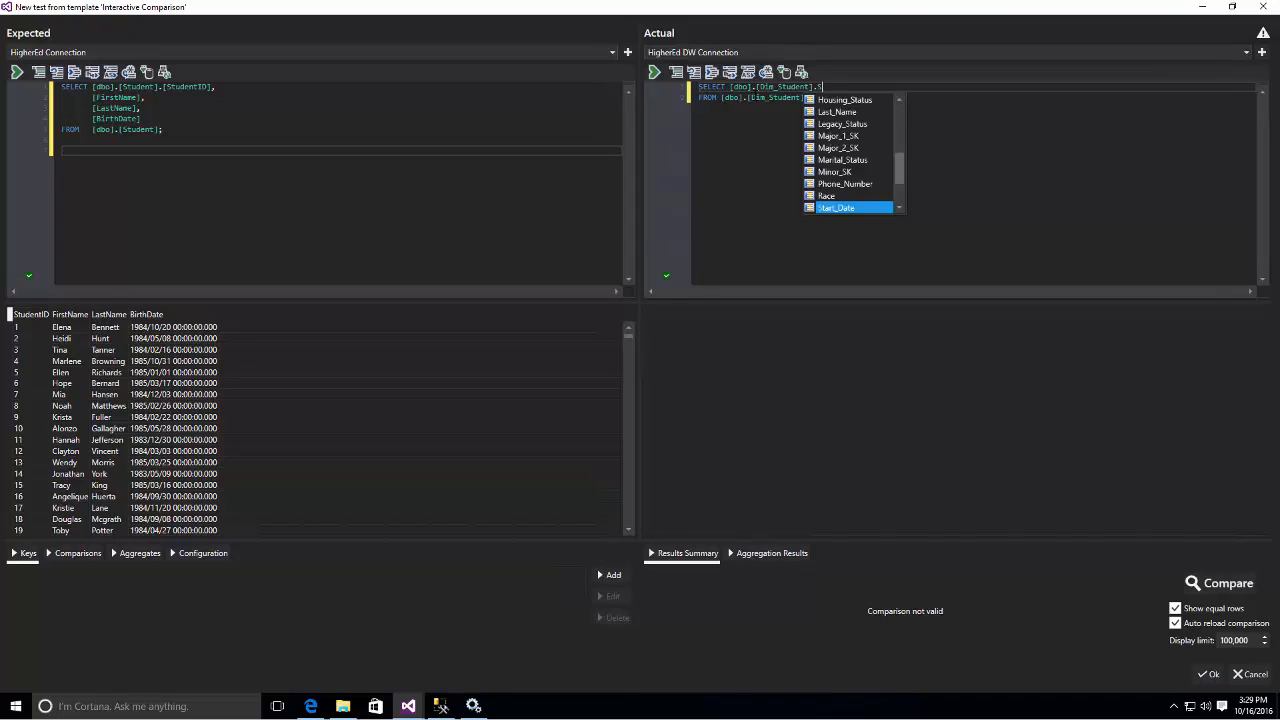
pyautogui.press('Tab')
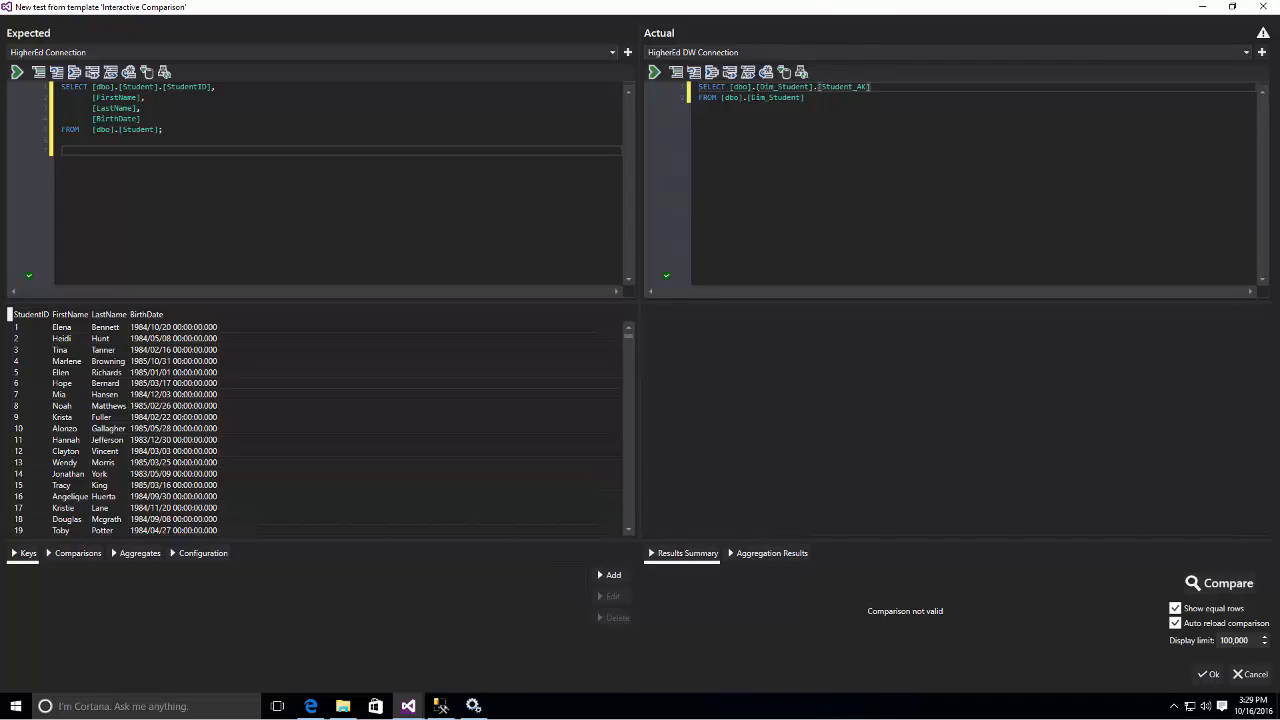
# - Add the First_Name, Last_Name and Birth_Date columns to the Actual query's SELECT list
pyautogui.write(',')
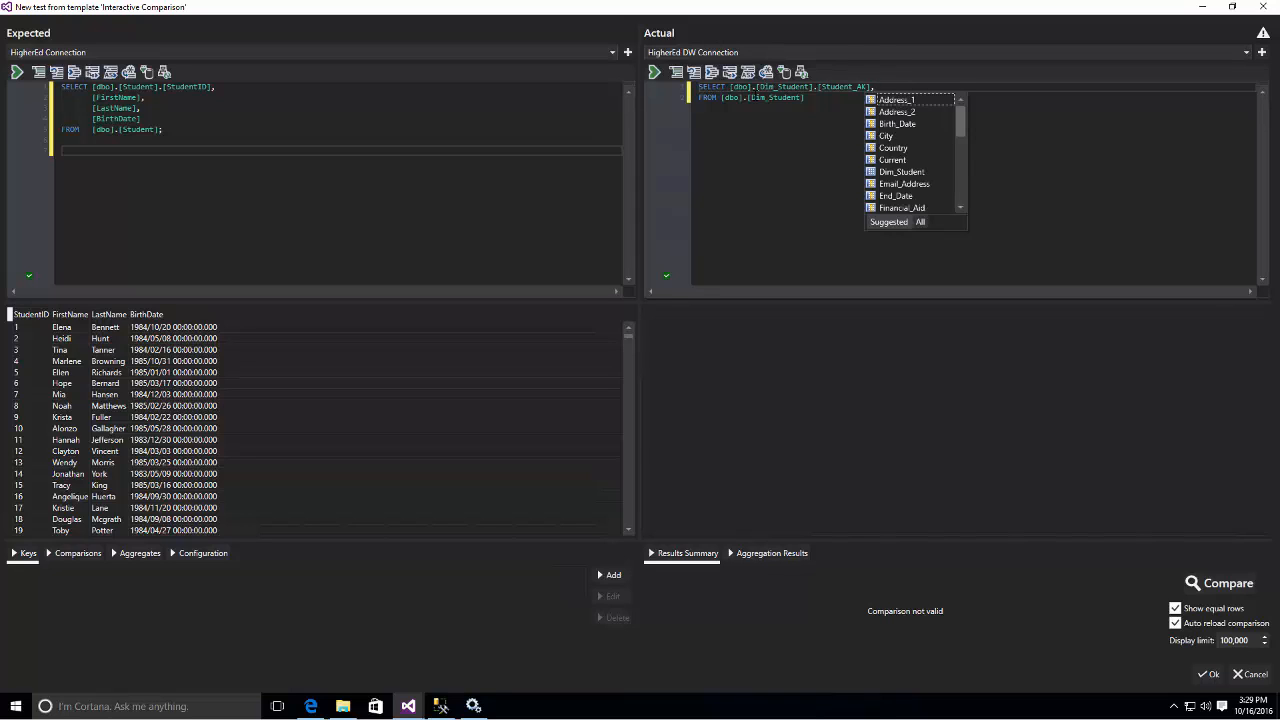
pyautogui.write(' First')
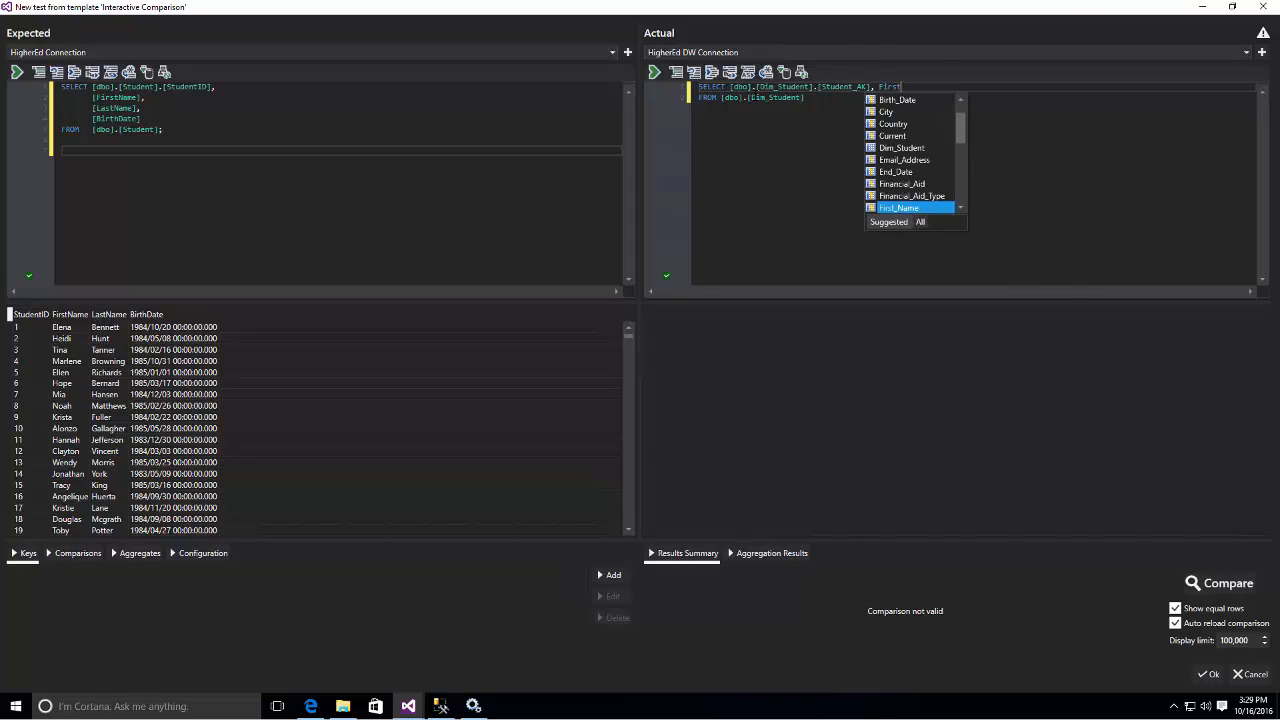
pyautogui.press('Tab')
pyautogui.write(', [')
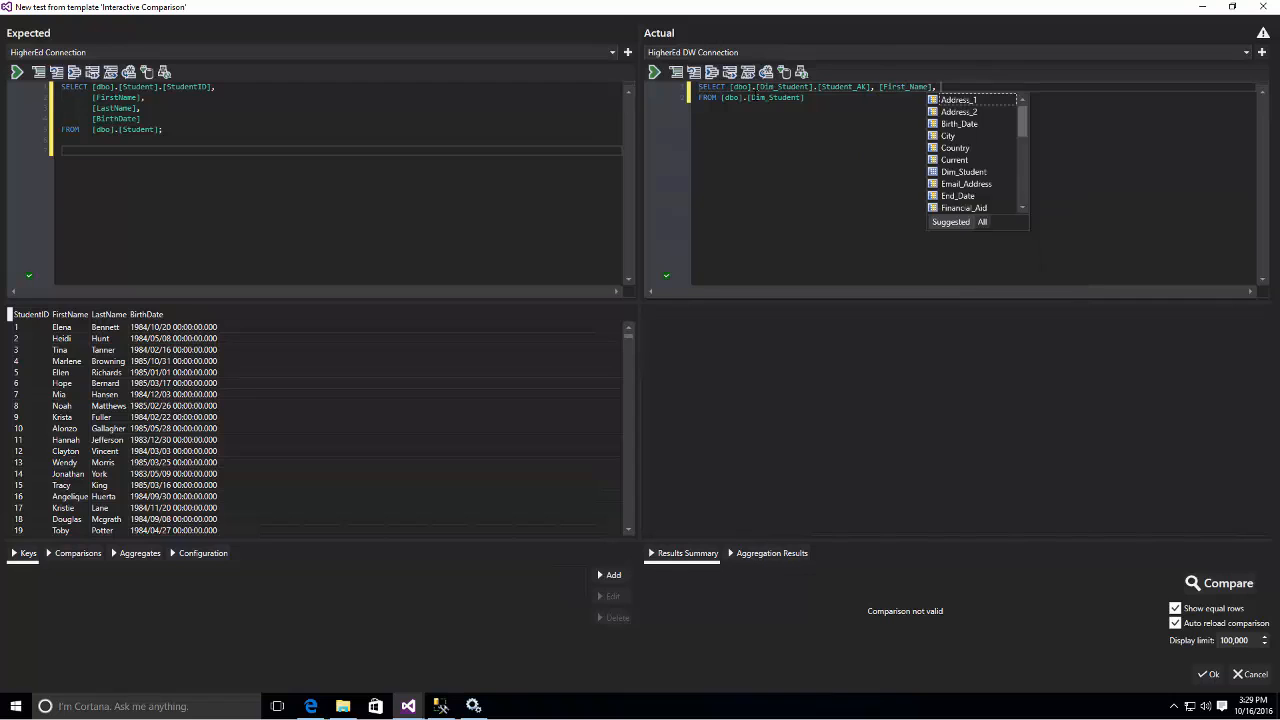
pyautogui.write('Last')
pyautogui.press('Tab')
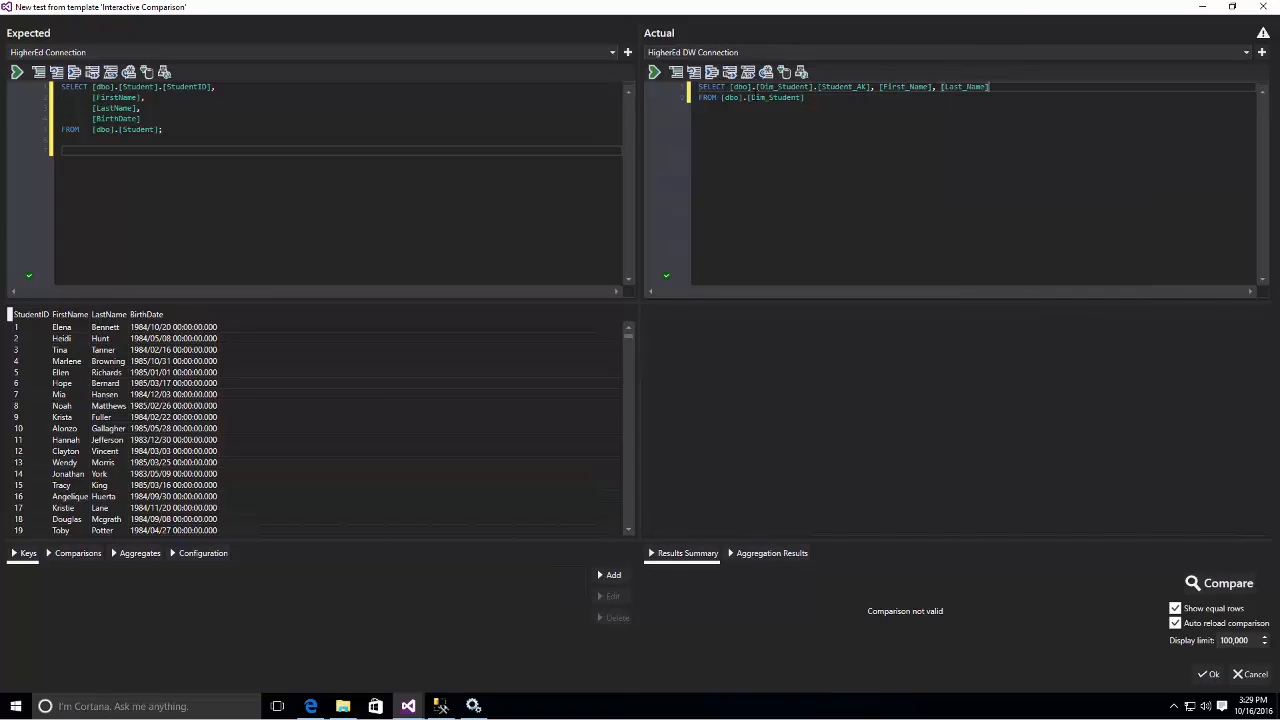
pyautogui.write(', [')
pyautogui.write('Birth')
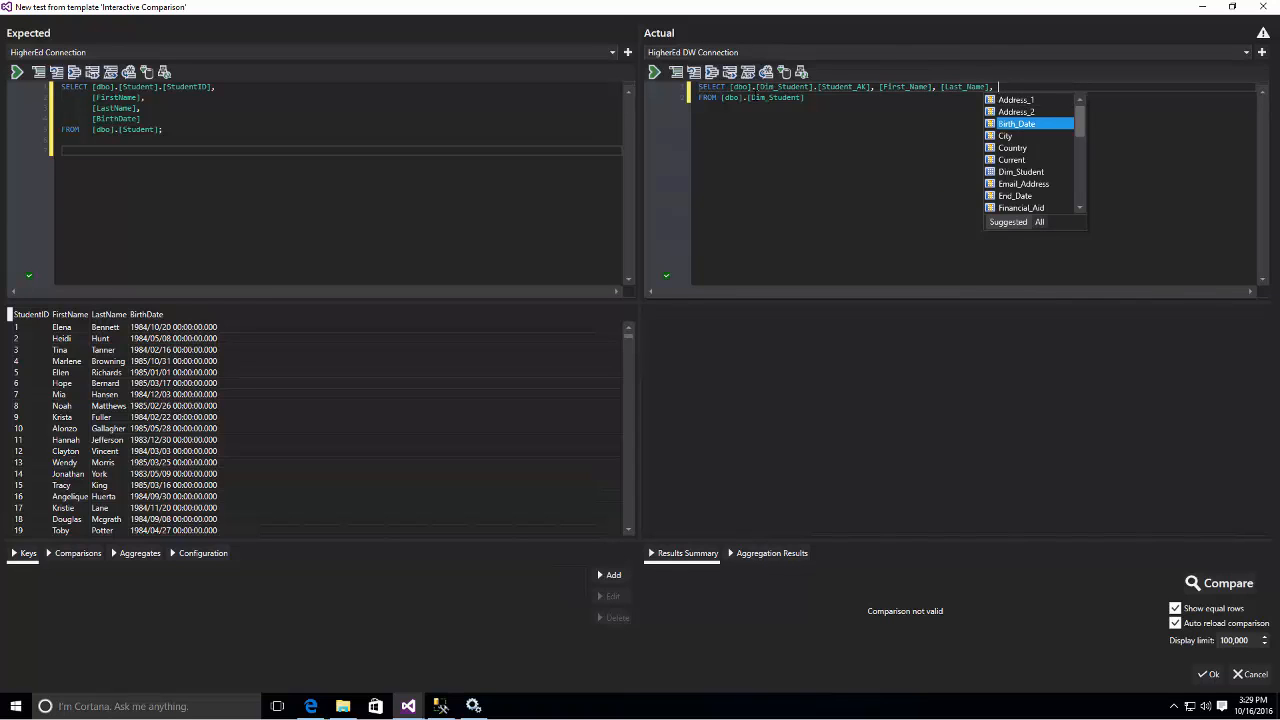
pyautogui.press('Tab')
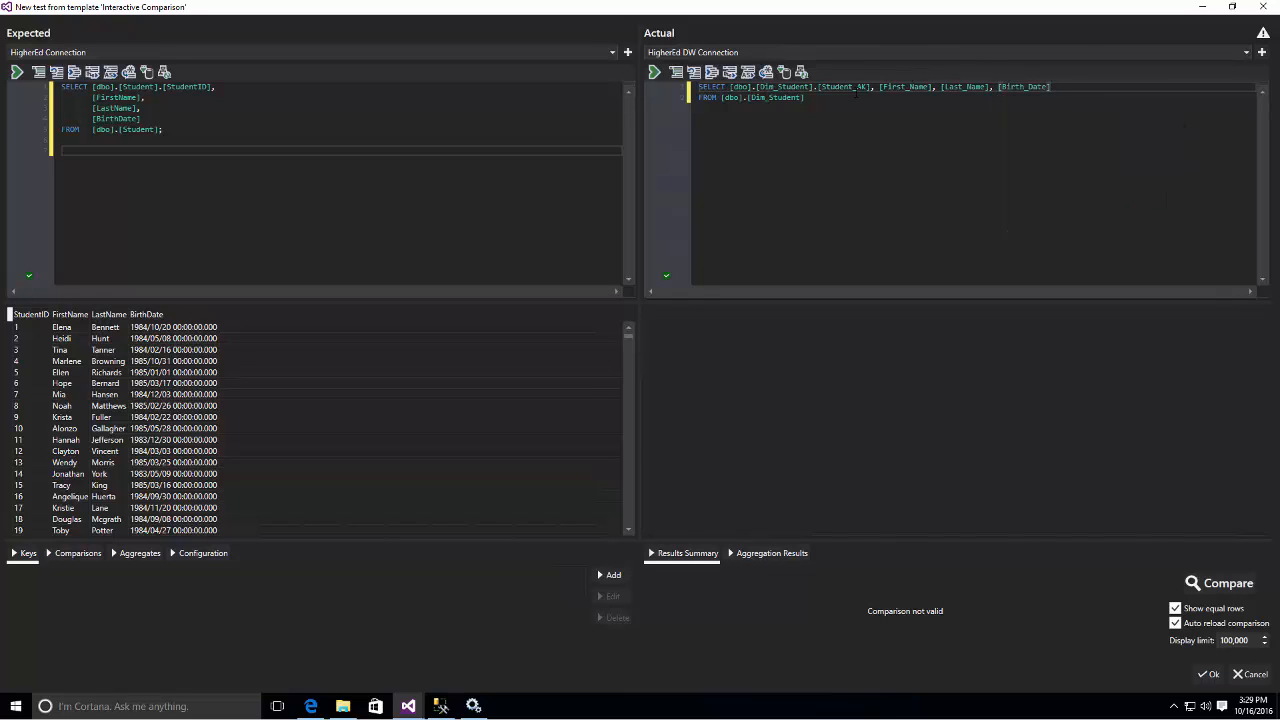
# - Alias the Student_AK column as StudentID in the Actual query
pyautogui.moveTo(909, 92)
pyautogui.write('AS ')
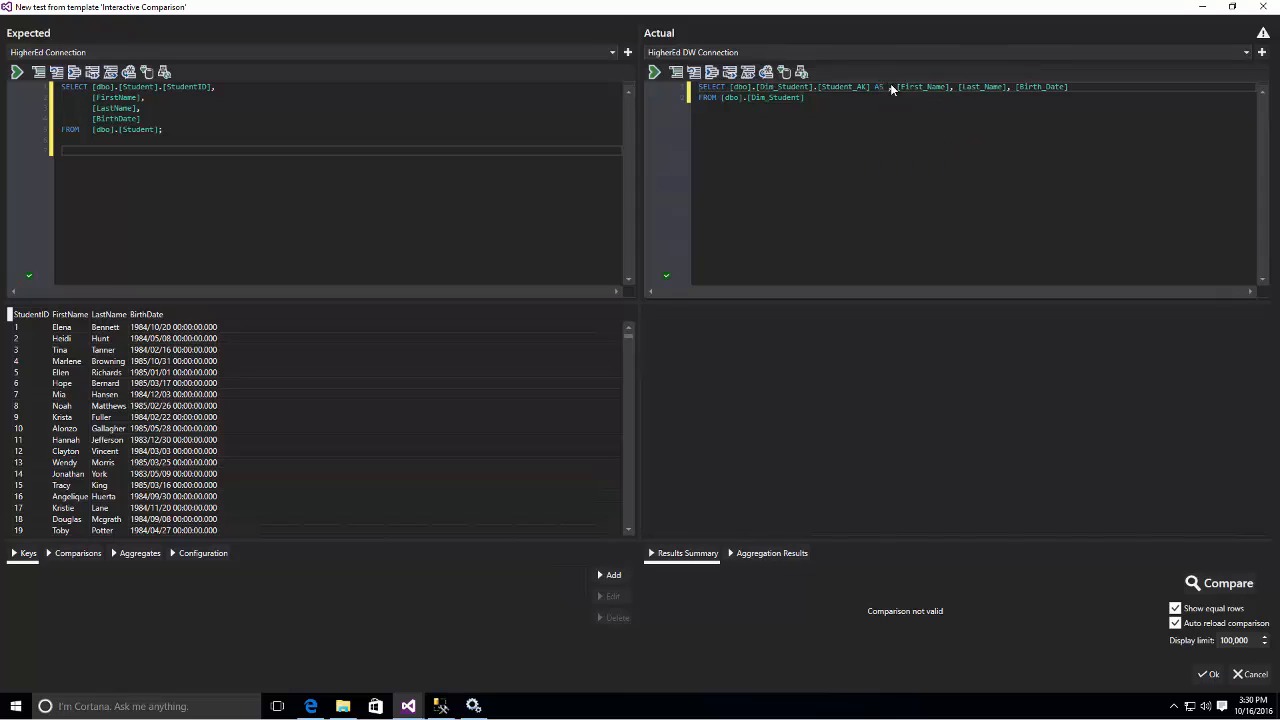
pyautogui.write('StudentID')
# - Alias First_Name as FirstName, Last_Name as LastName and Birth_Date as BirthDate in the Actual query
pyautogui.hotkey('ctrl', 'Right')
pyautogui.hotkey('ctrl', 'Right')
pyautogui.hotkey('ctrl', 'Right')
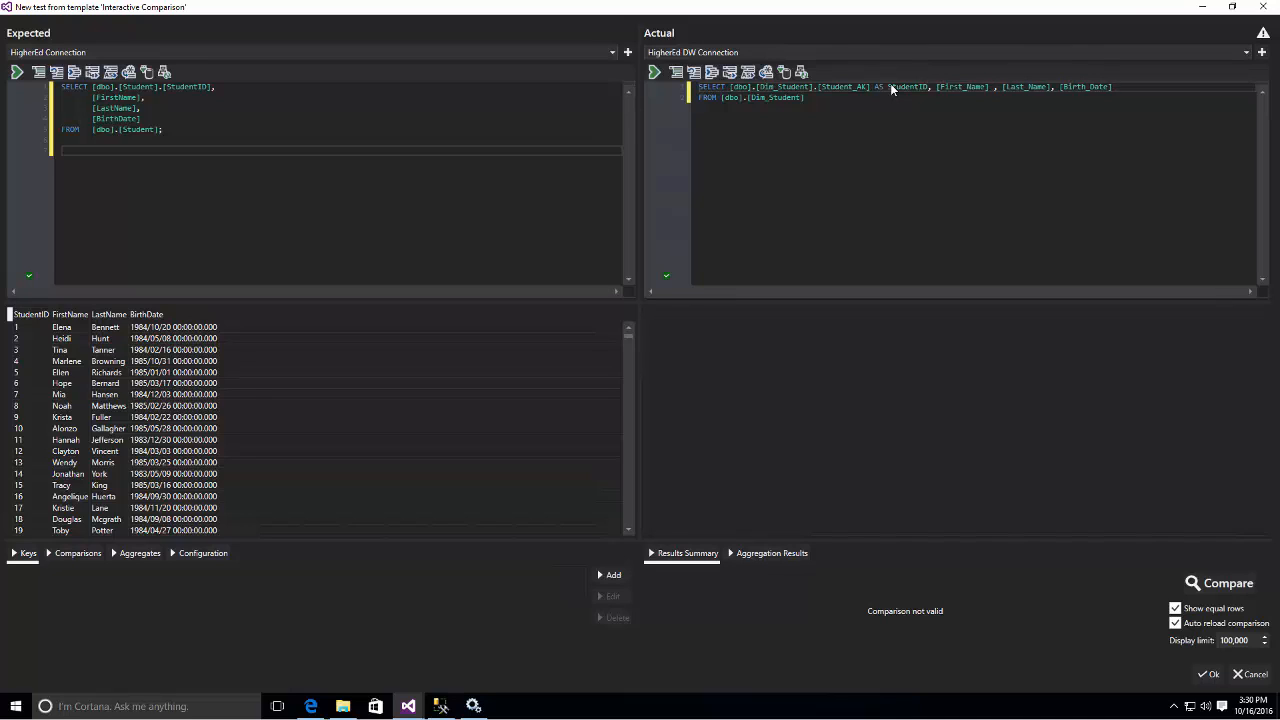
pyautogui.write('AS FirstName')
pyautogui.hotkey('ctrl', 'Right')
pyautogui.hotkey('ctrl', 'Right')
pyautogui.hotkey('ctrl', 'Right')
pyautogui.write('AS LastName, [Birth_Date')
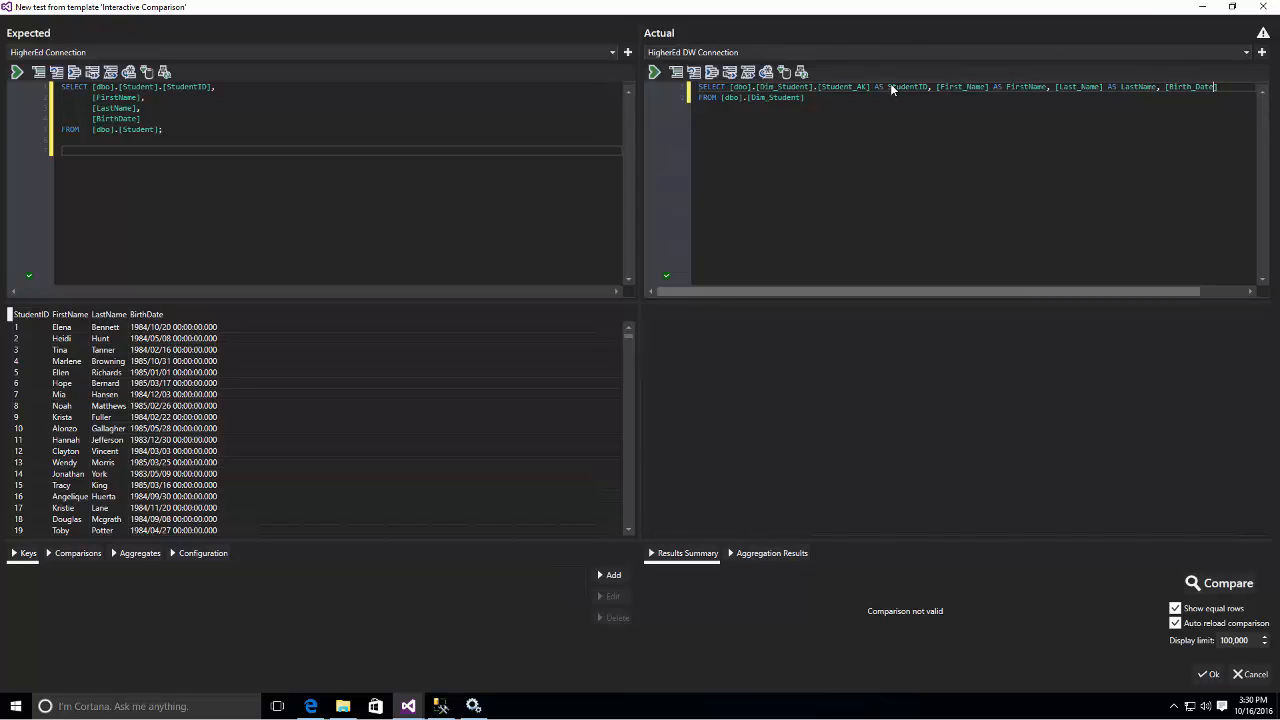
pyautogui.write('] AS BirthDate')
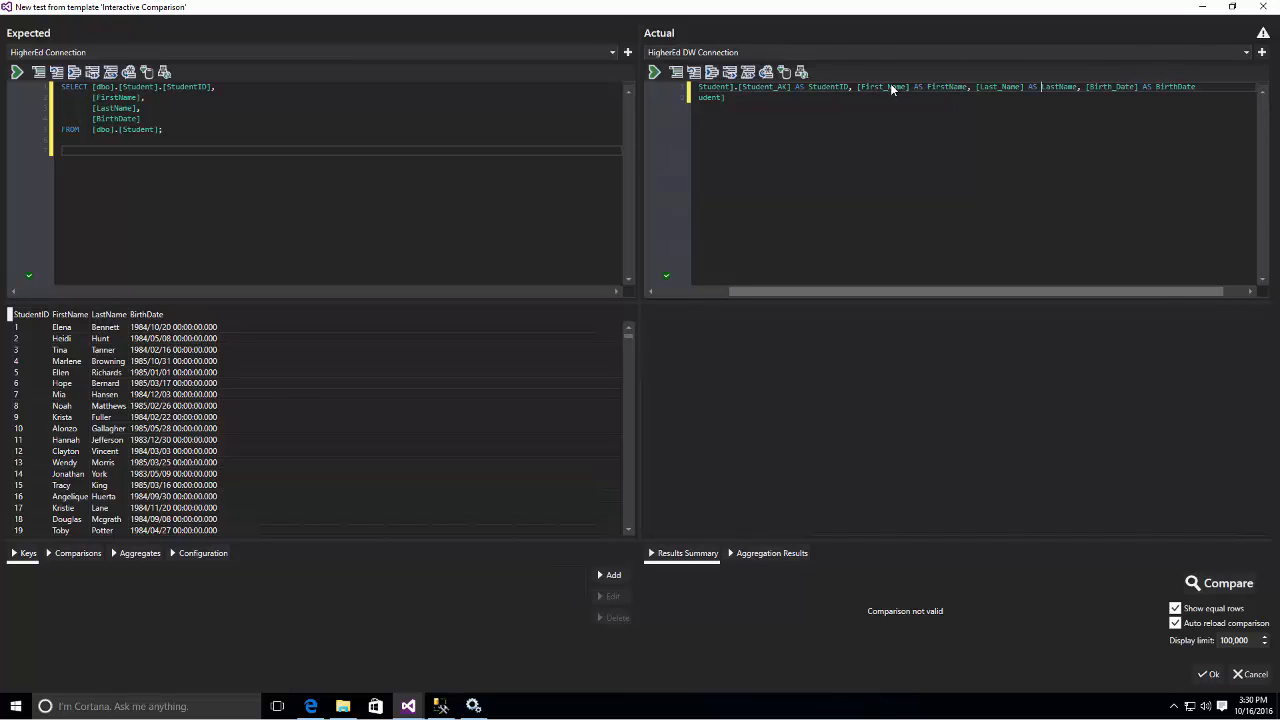
# - Remove the StudentID alias from the Student_AK column in the Actual query
pyautogui.hotkey('ctrl', 'Left')
pyautogui.hotkey('ctrl', 'shift', 'Left')
pyautogui.hotkey('ctrl', 'shift', 'Left')
pyautogui.hotkey('shift', 'Left')
pyautogui.press('BackSpace')
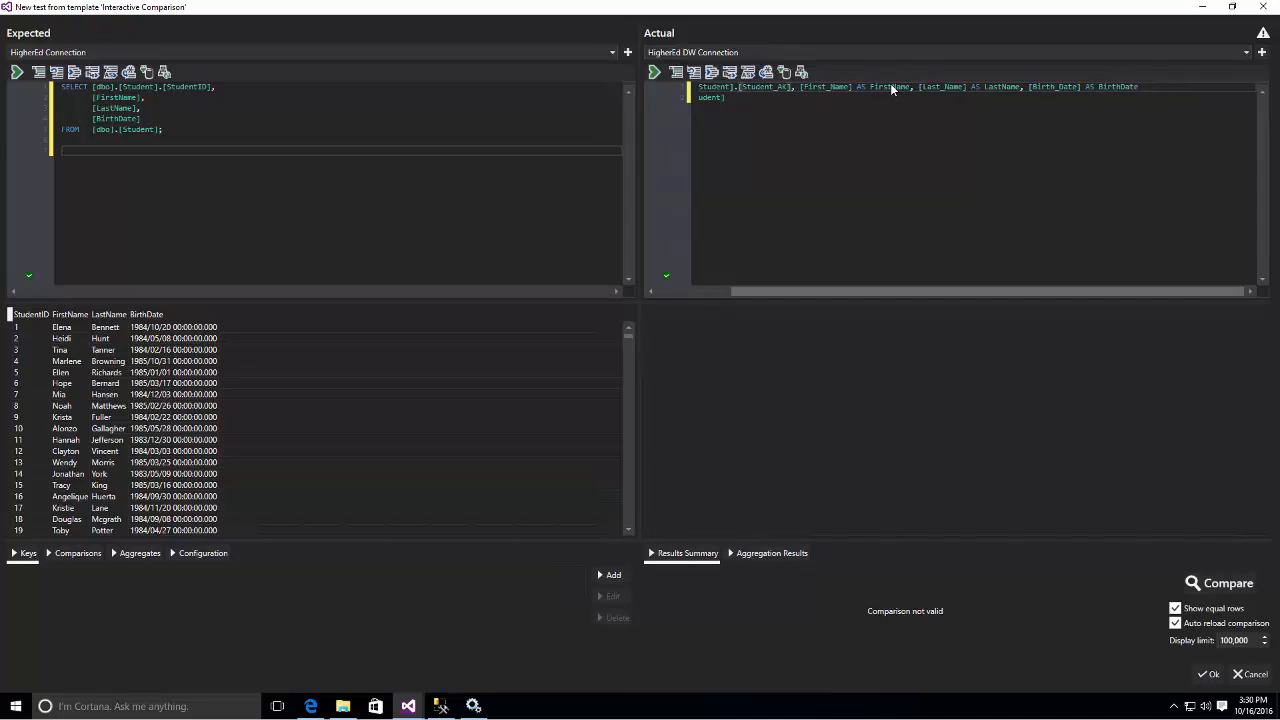
# - Format the SQL of the Actual query and run it
pyautogui.click(711, 73)
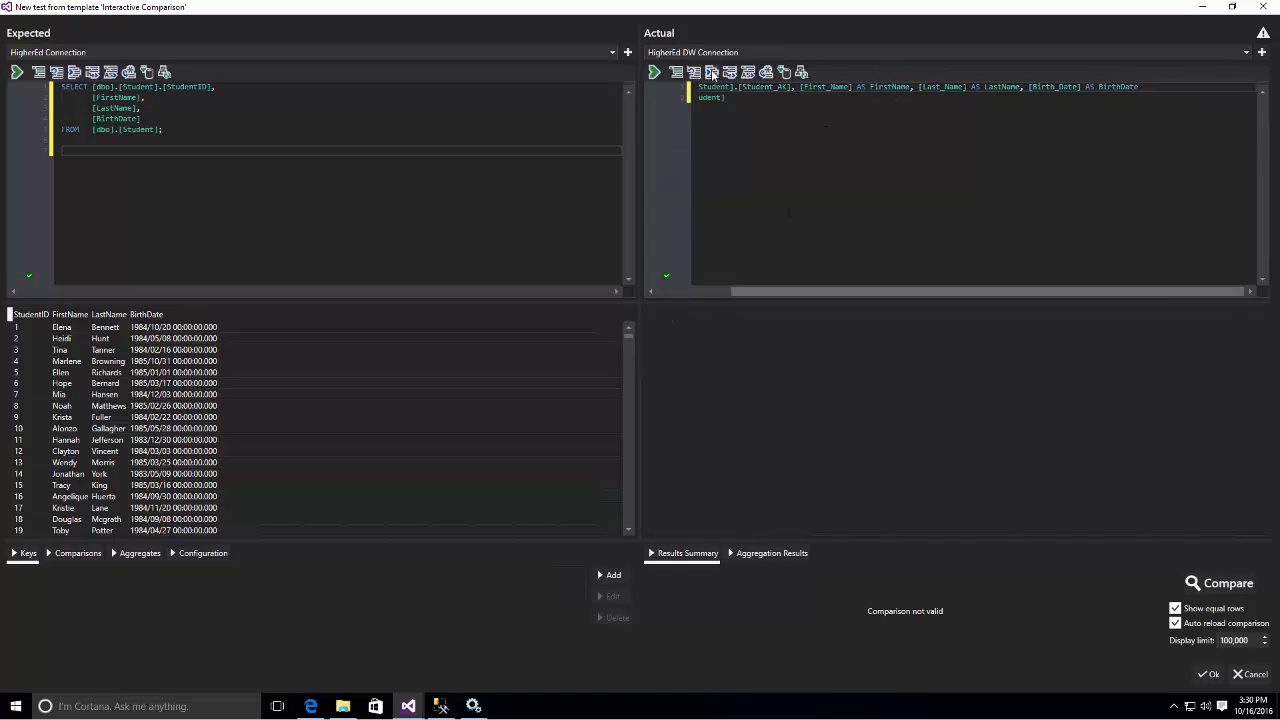
pyautogui.click(655, 72)
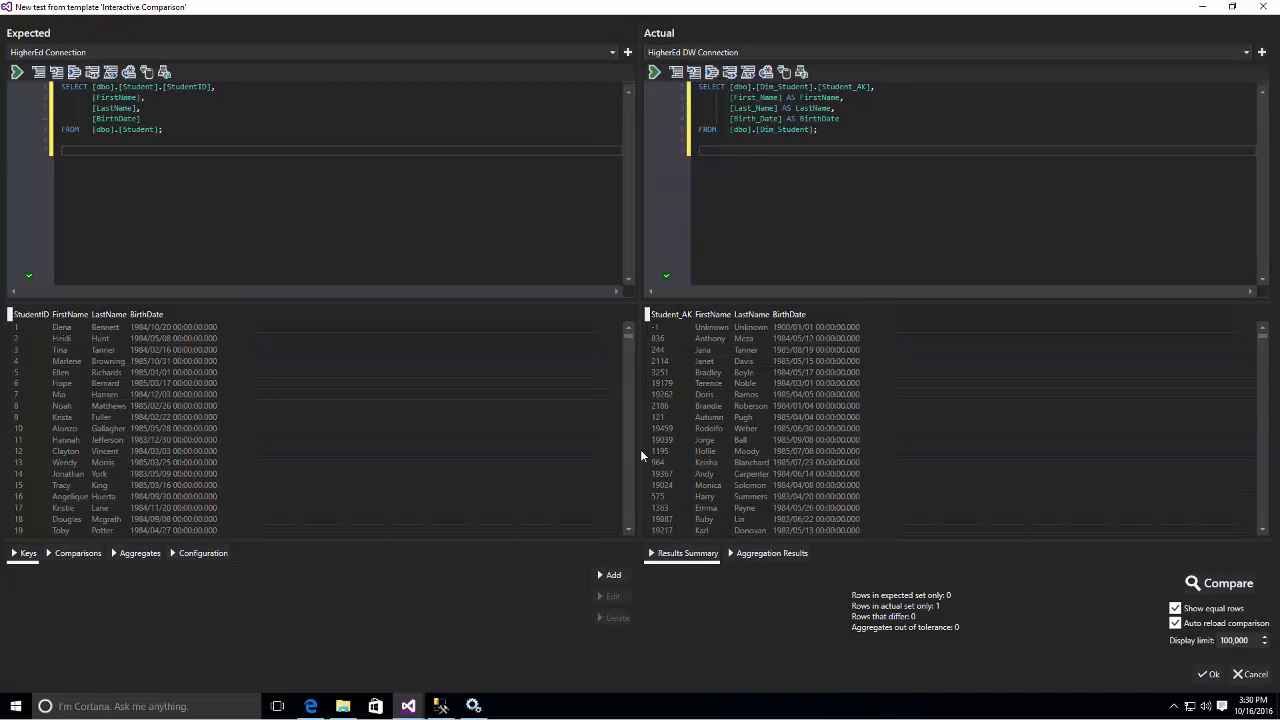
# - Set StudentID of the Expected results as the key and compare both result sets using automatically mapped comparison columns
pyautogui.rightClick(37, 320)
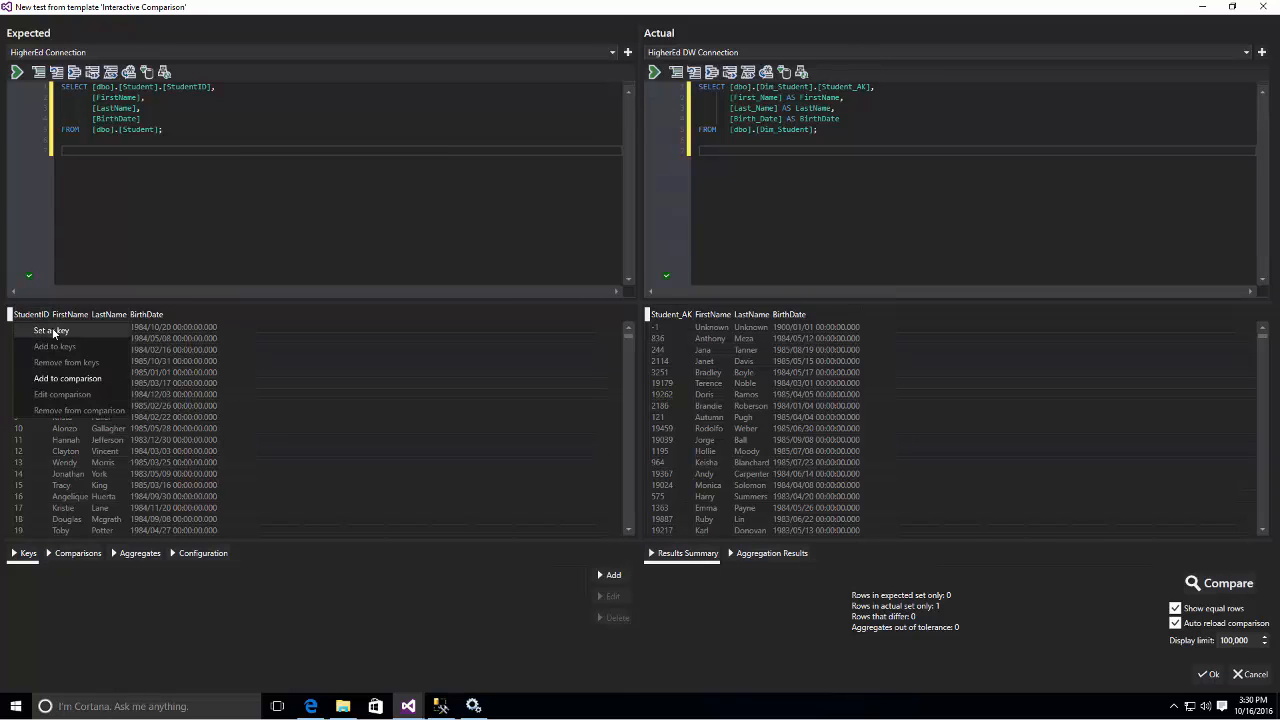
pyautogui.click(52, 330)
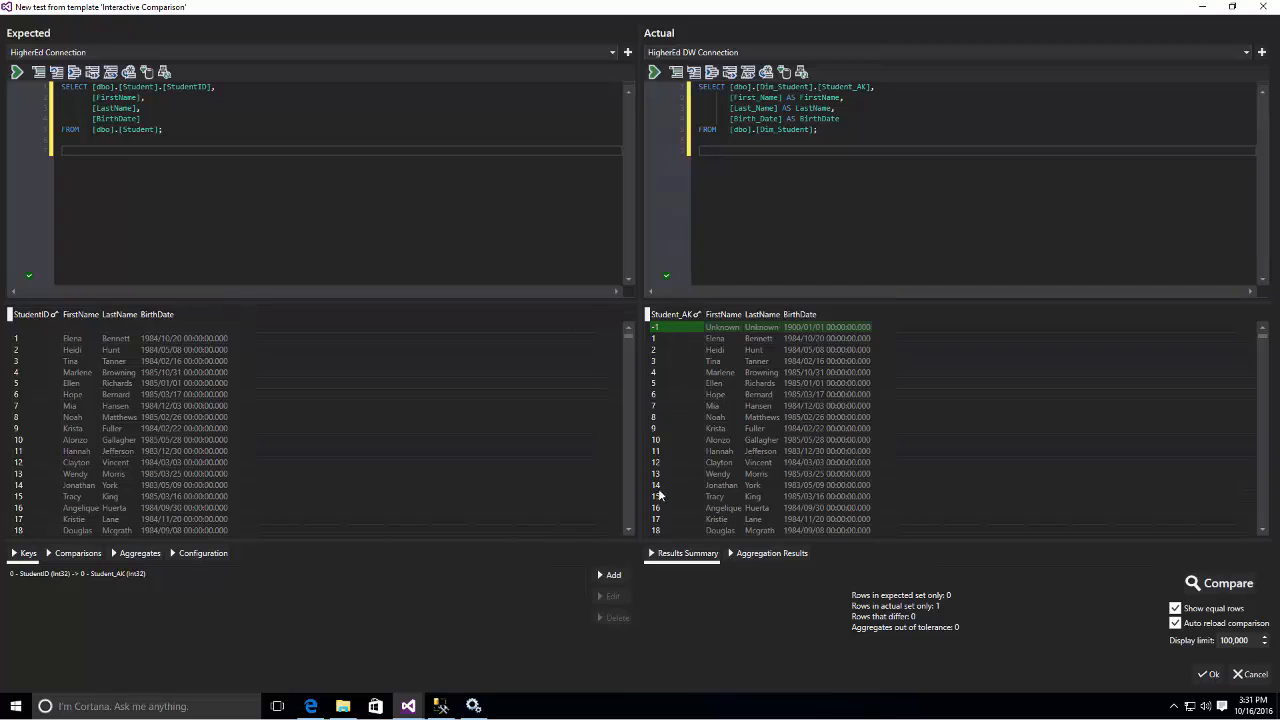
pyautogui.click(80, 554)
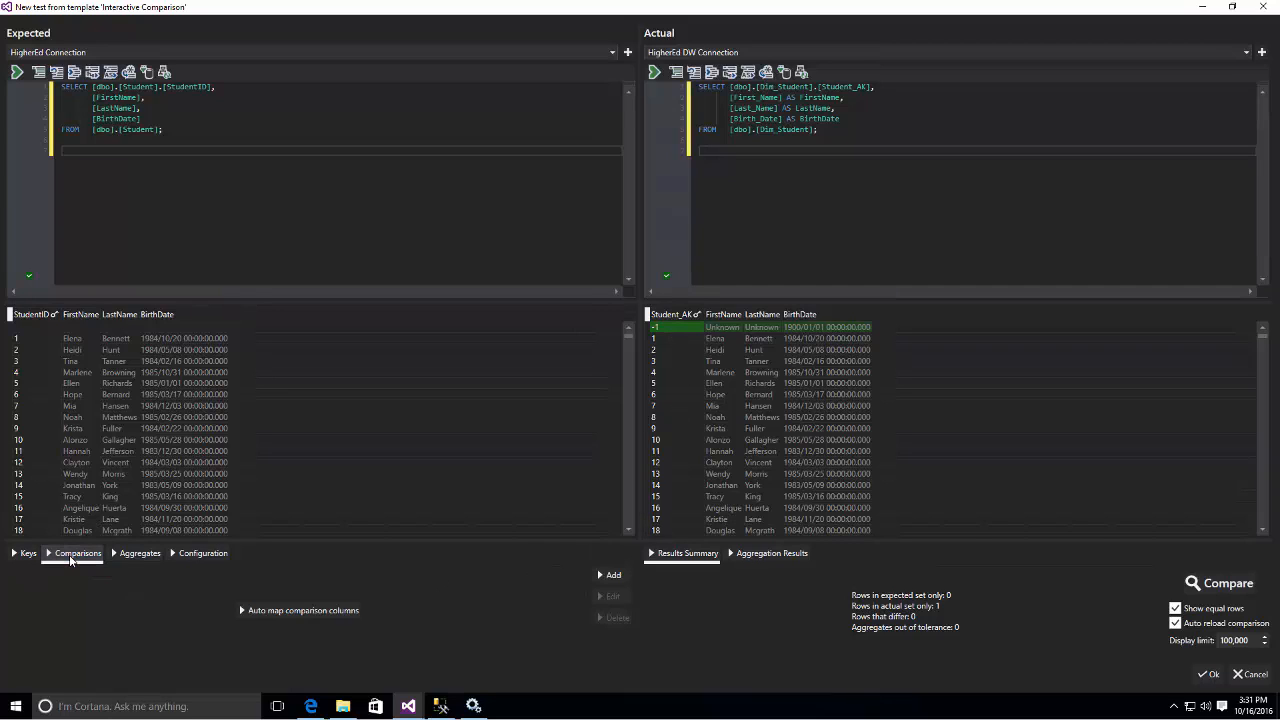
pyautogui.click(278, 611)
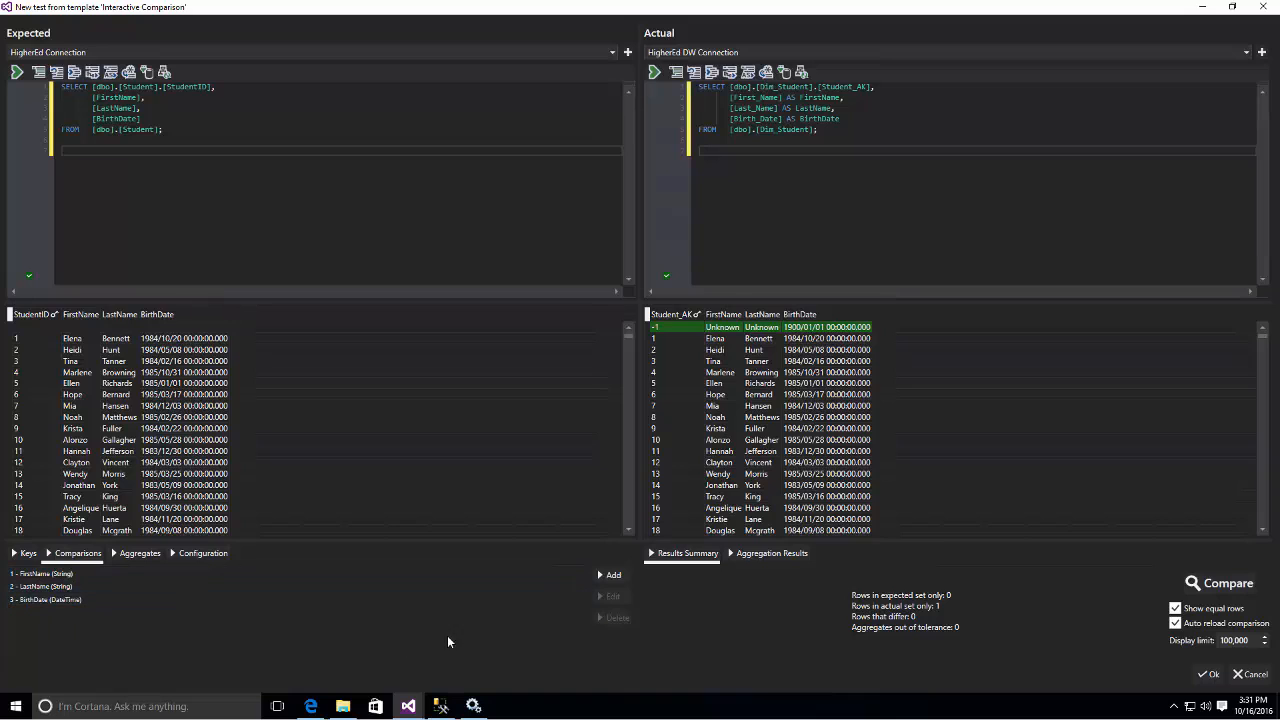
pyautogui.click(1226, 584)
# - Configure the comparison to ignore rows in the actual set only and accept the new interactive comparison test
pyautogui.click(212, 557)
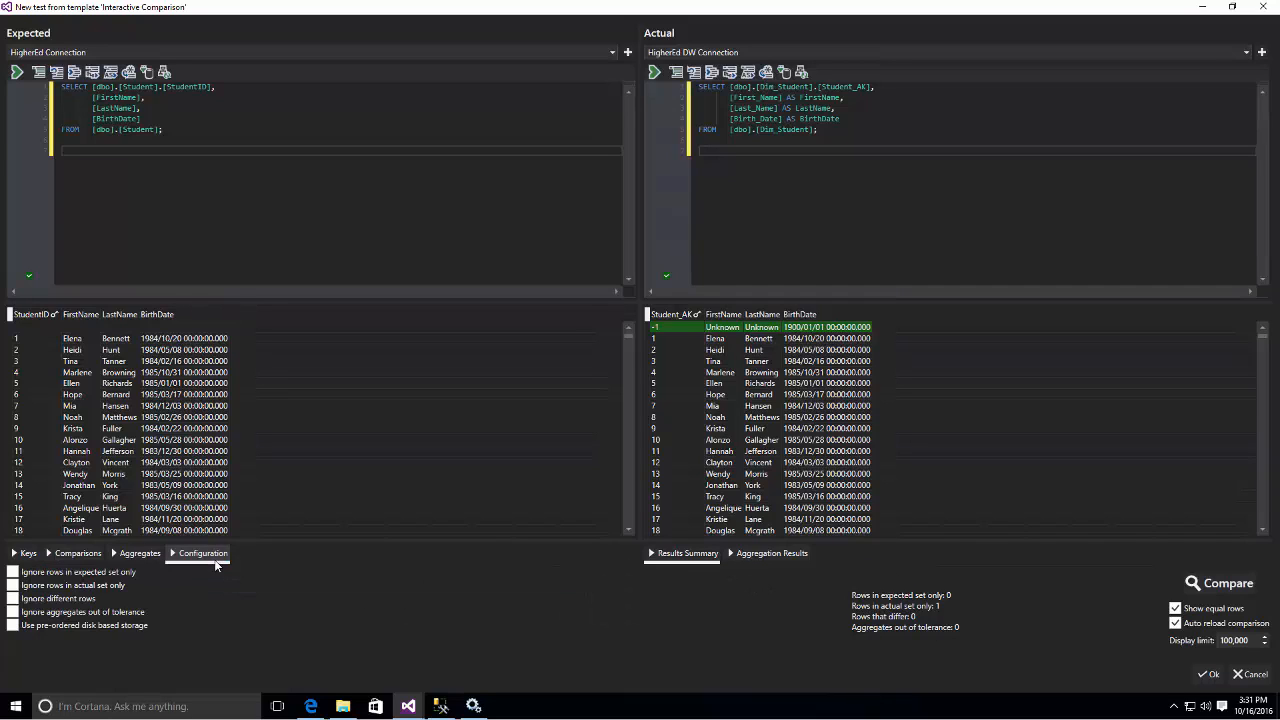
pyautogui.click(14, 585)
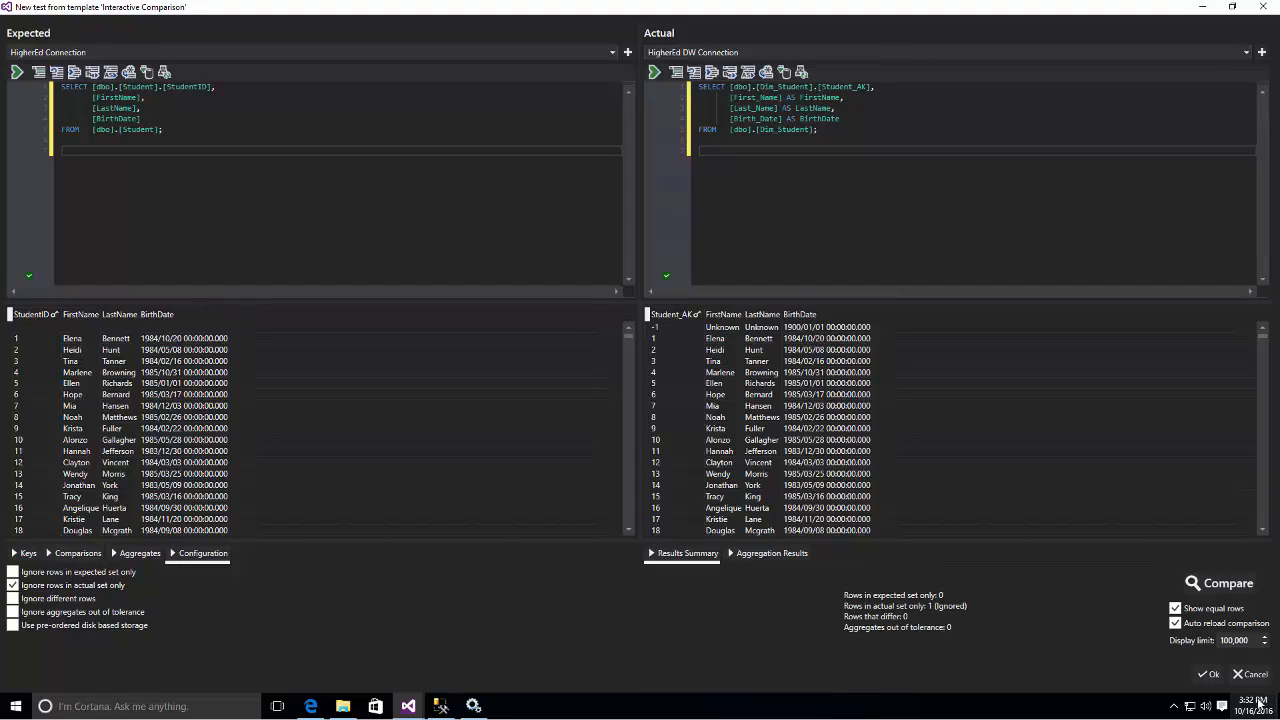
pyautogui.click(1209, 674)
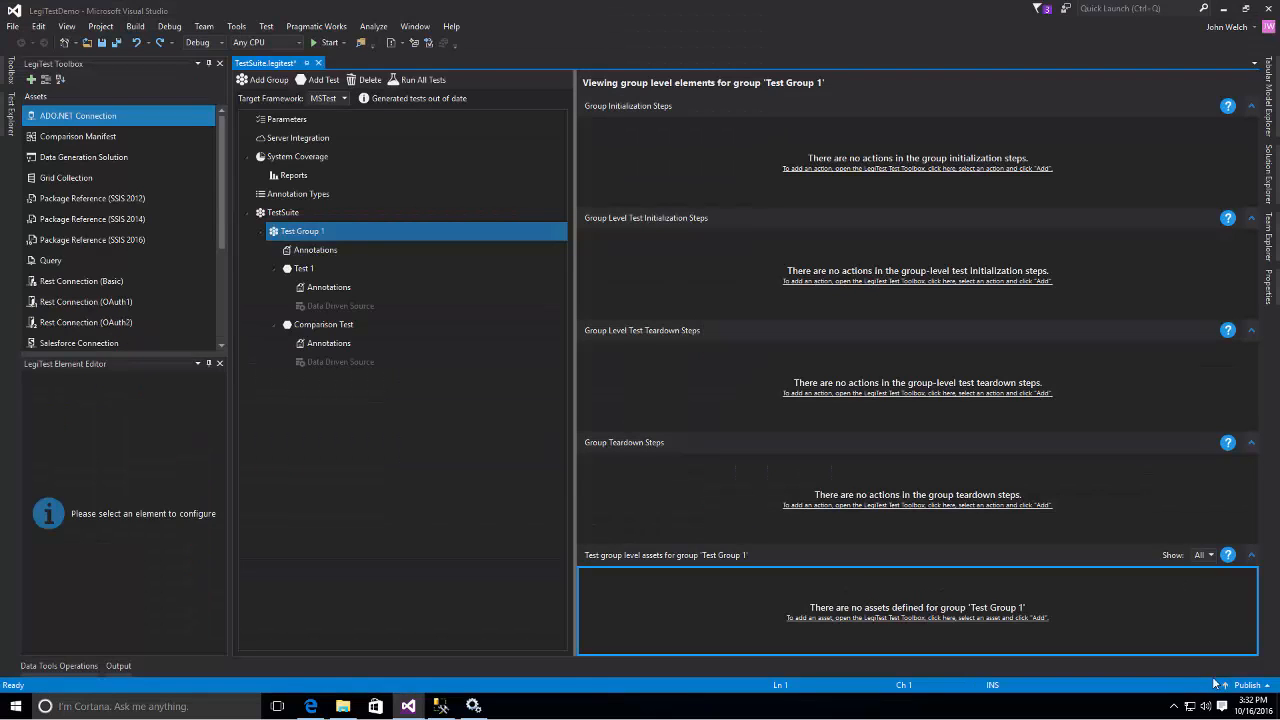
# - Examine the second execution track of Comparison Test and the settings of its Execute Actual Query step
pyautogui.click(343, 325)
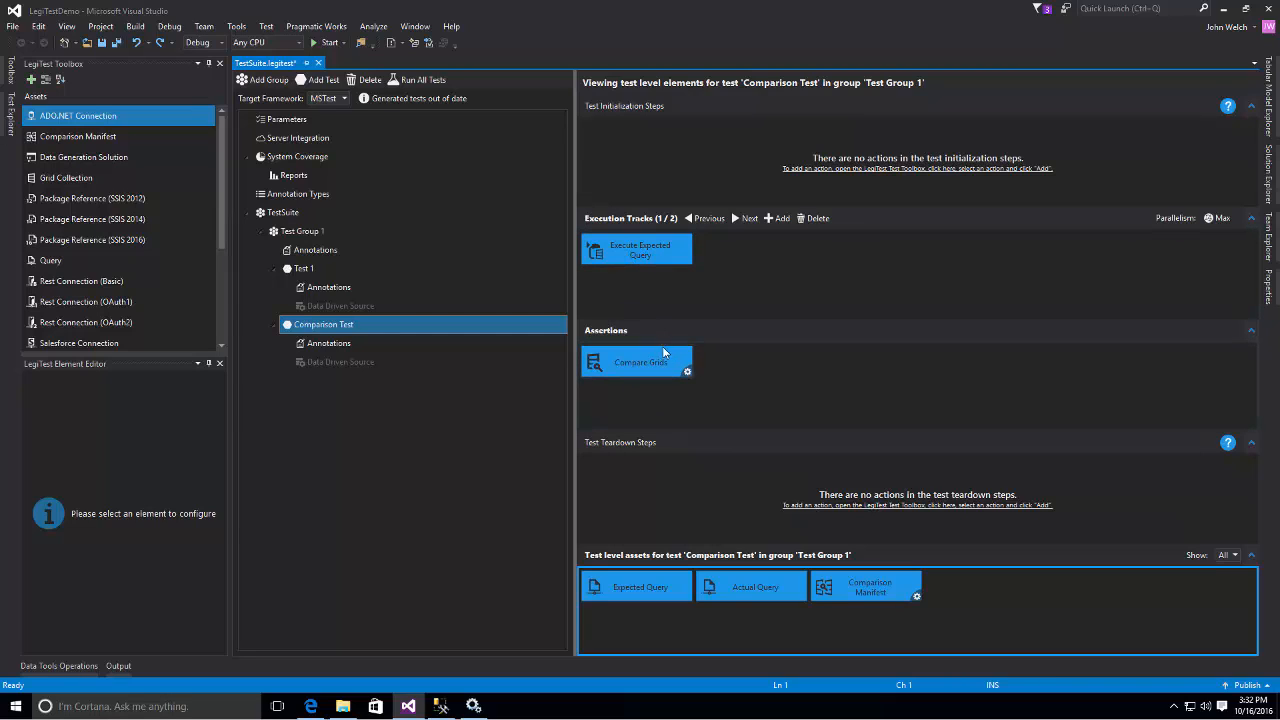
pyautogui.click(748, 218)
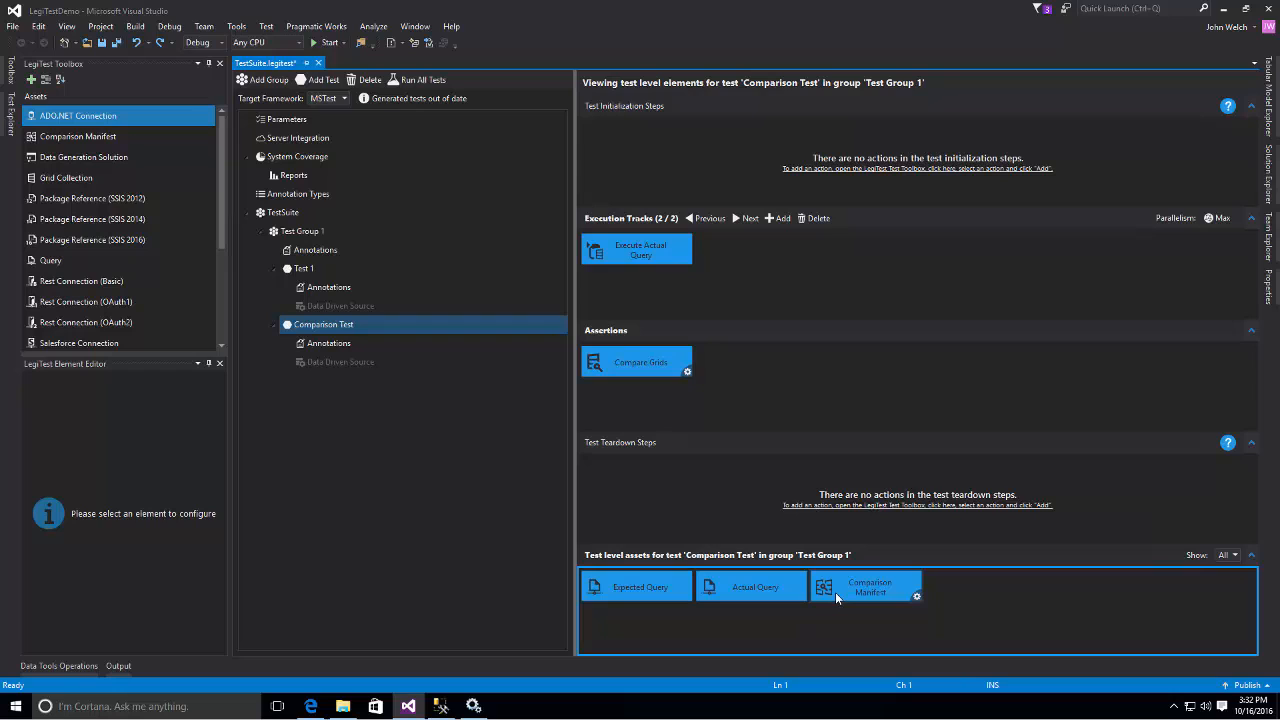
pyautogui.click(611, 255)
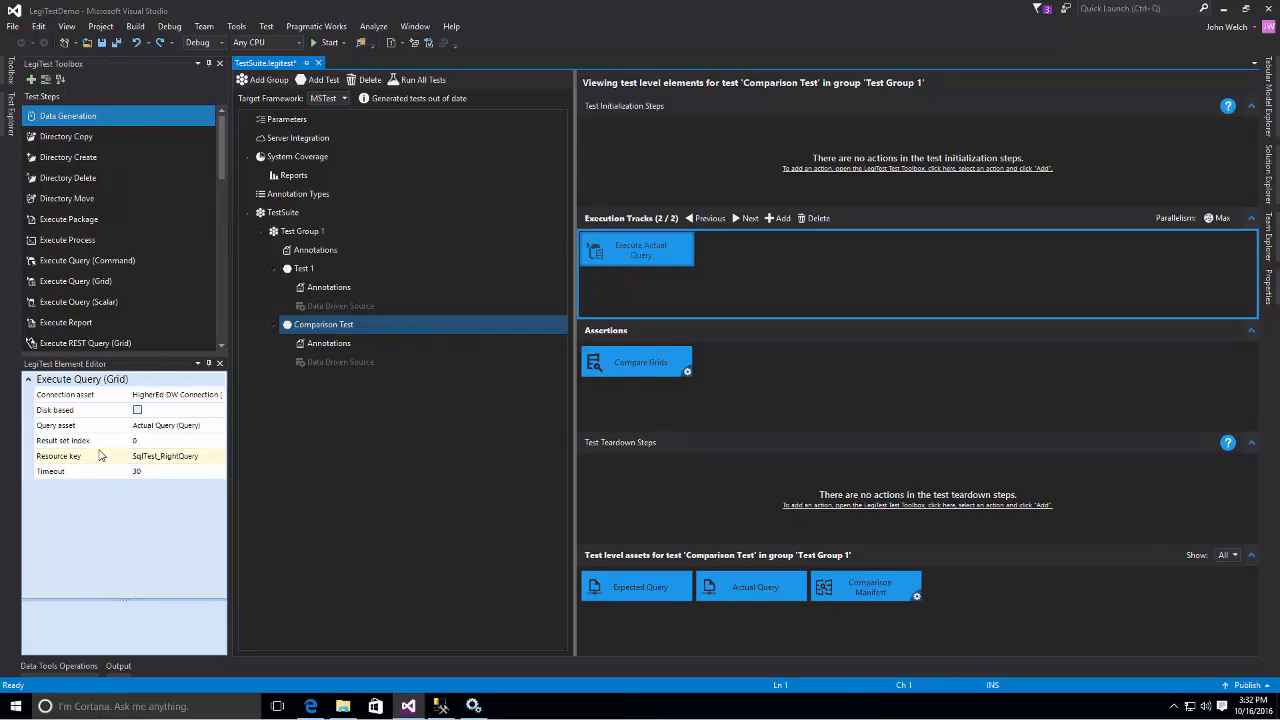